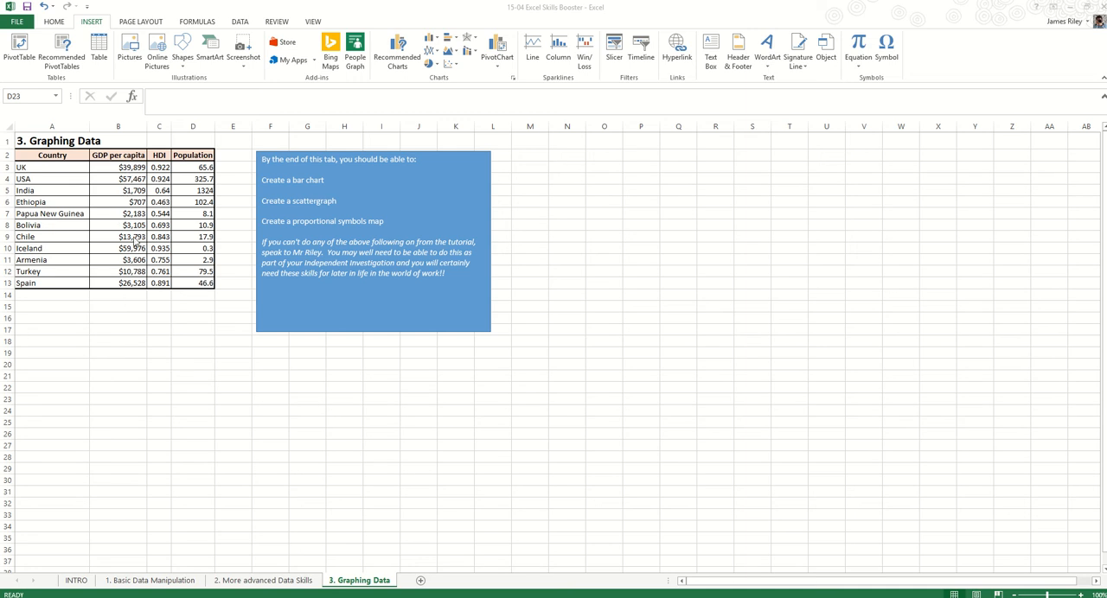
# Insert a 2-D clustered column chart from the GDP per capita values in B3:B13
pyautogui.click(128, 172)
pyautogui.moveTo(128, 165); pyautogui.dragTo(123, 283)
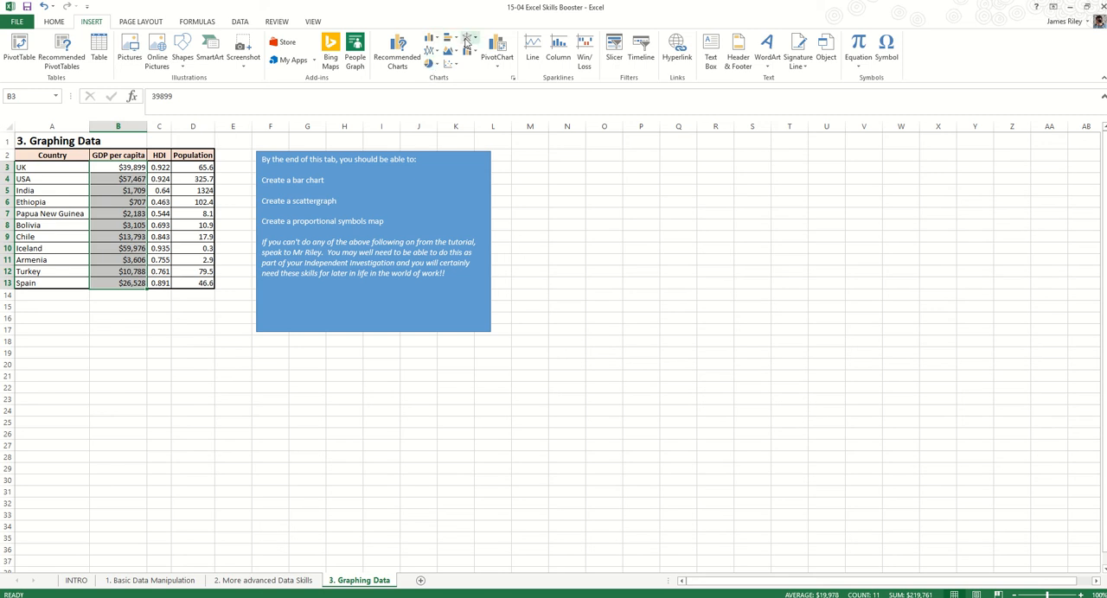
pyautogui.click(433, 68)
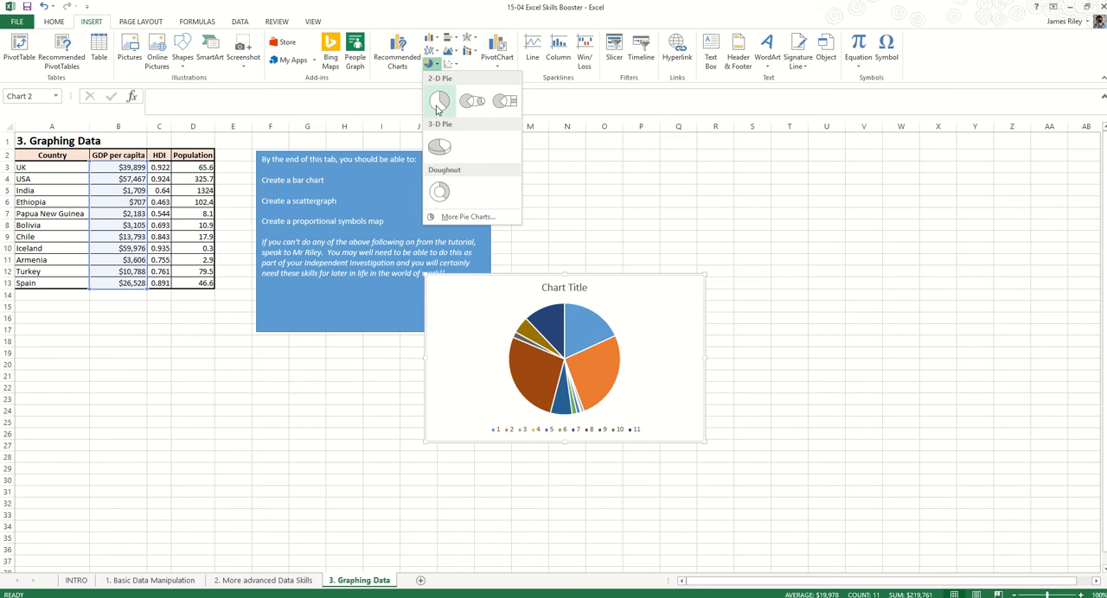
pyautogui.click(434, 52)
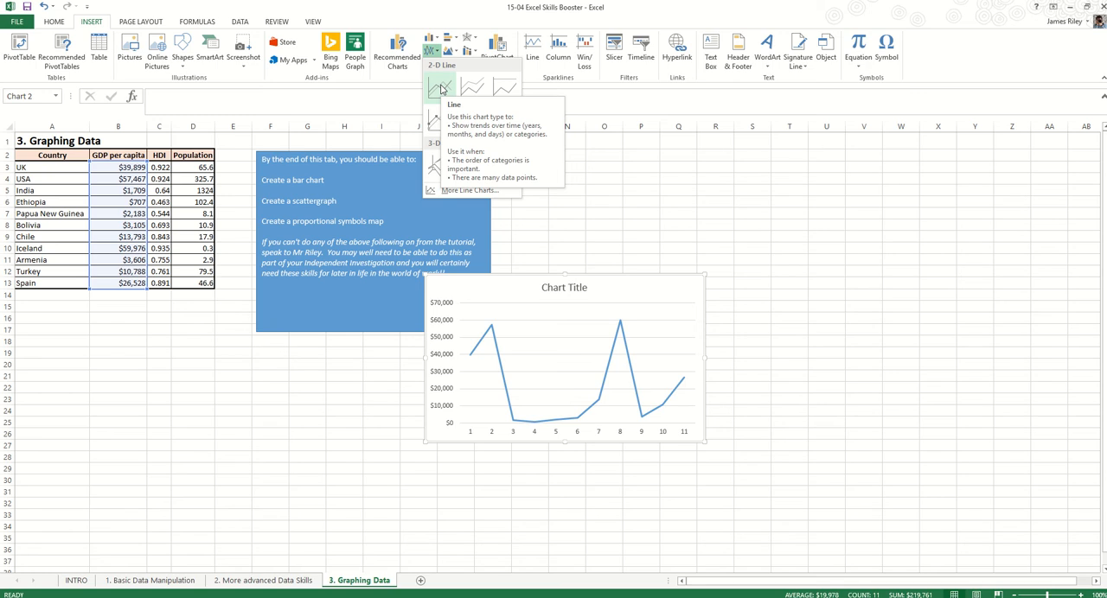
pyautogui.click(432, 40)
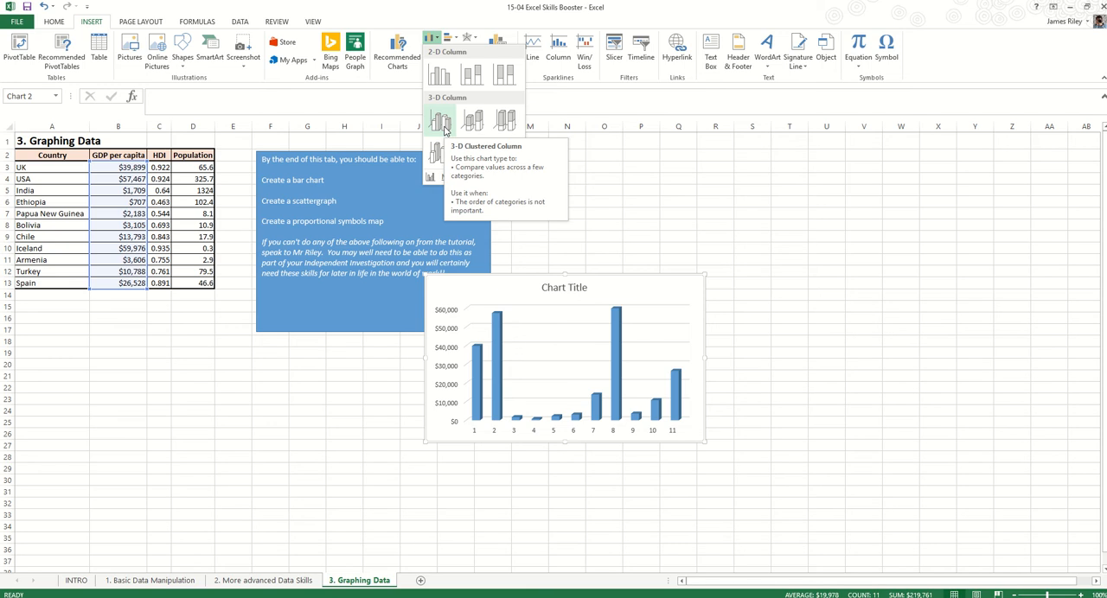
pyautogui.click(440, 78)
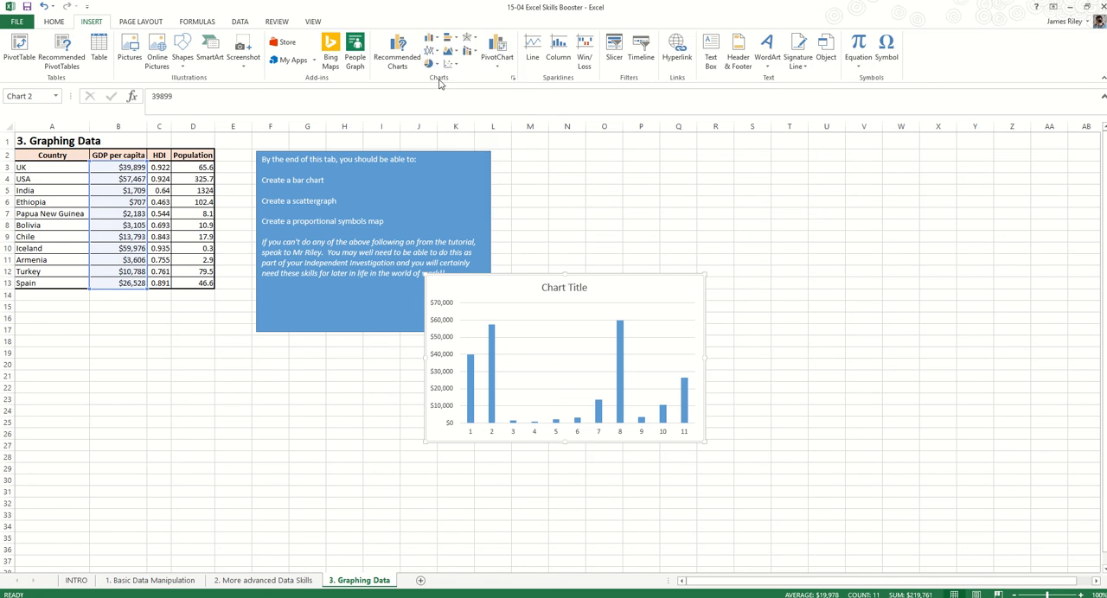
# Move the column chart beside the blue text box and enlarge it to about 14.4 cm high by 22.2 cm wide
pyautogui.moveTo(467, 291); pyautogui.dragTo(684, 160)
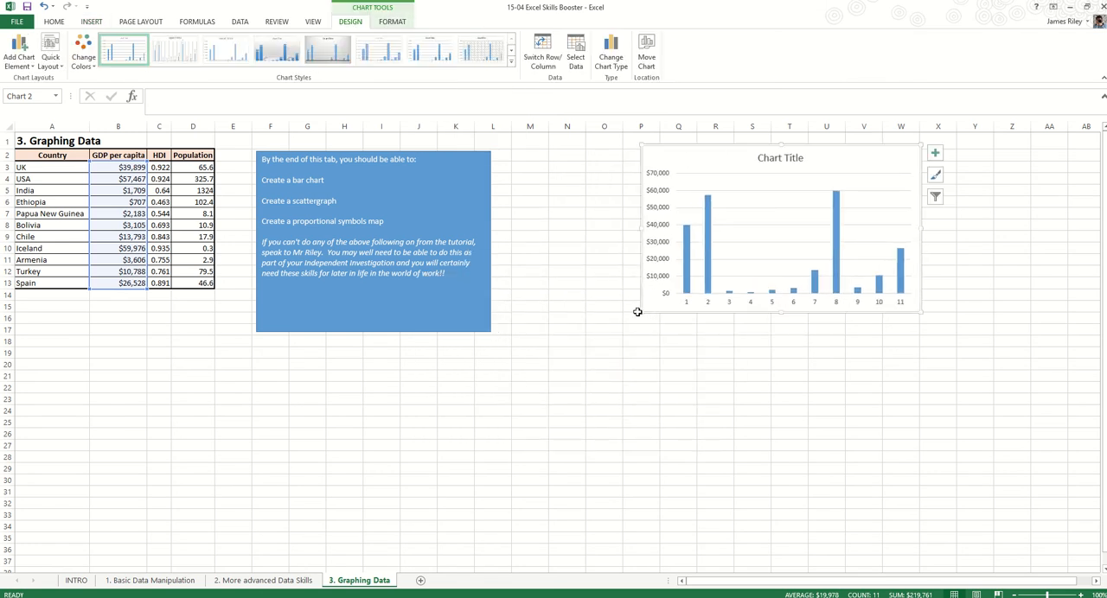
pyautogui.moveTo(639, 311); pyautogui.dragTo(500, 394)
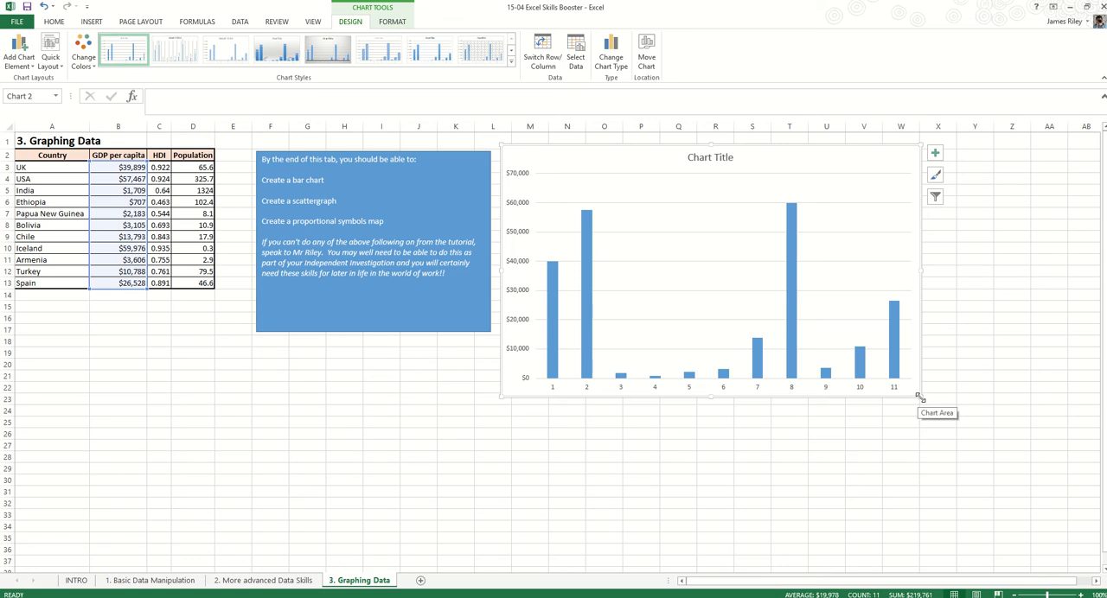
pyautogui.moveTo(918, 397); pyautogui.dragTo(989, 462)
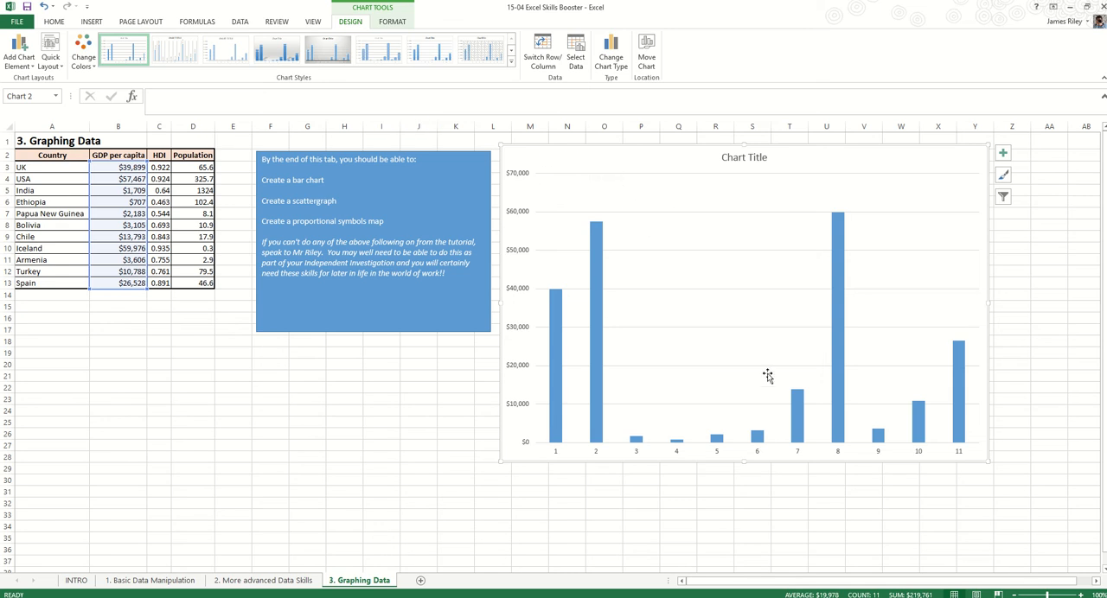
# Add a primary horizontal axis title to the chart reading "Countries"
pyautogui.click(393, 22)
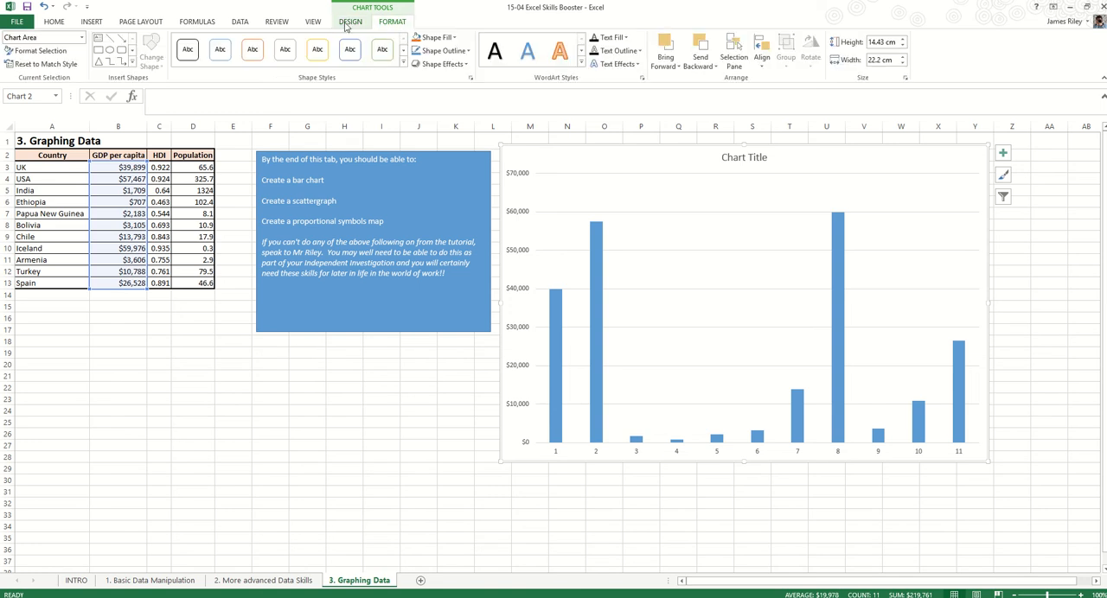
pyautogui.click(350, 22)
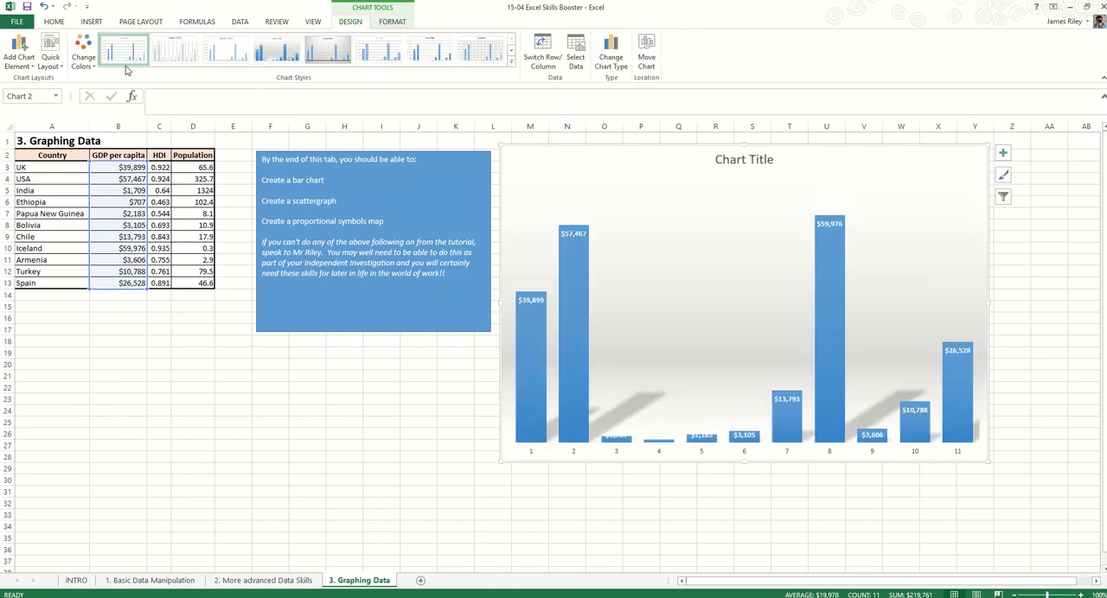
pyautogui.click(27, 68)
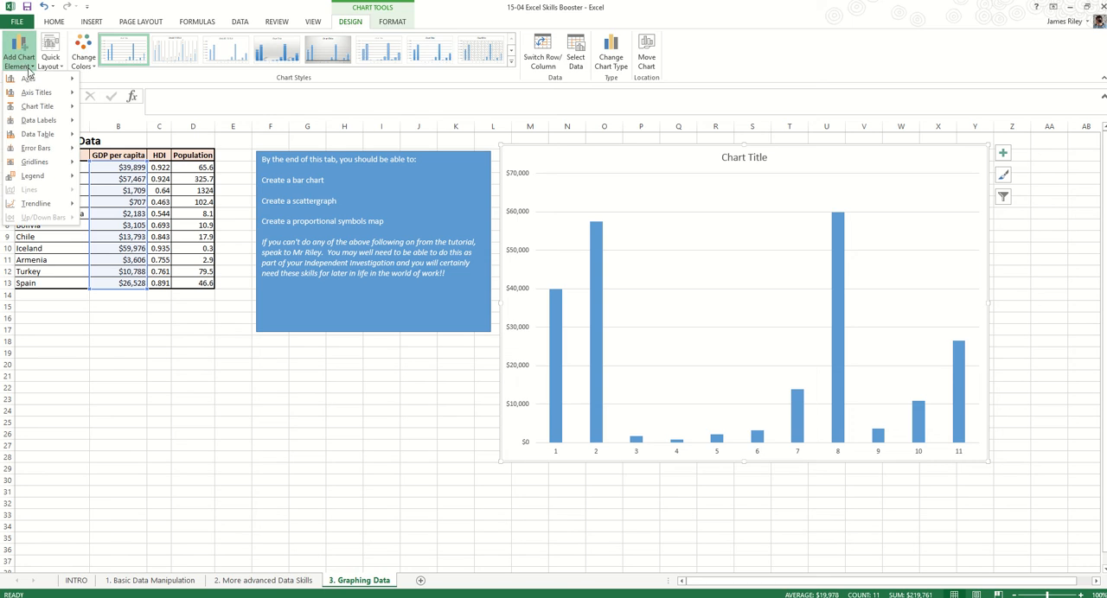
pyautogui.moveTo(33, 92)
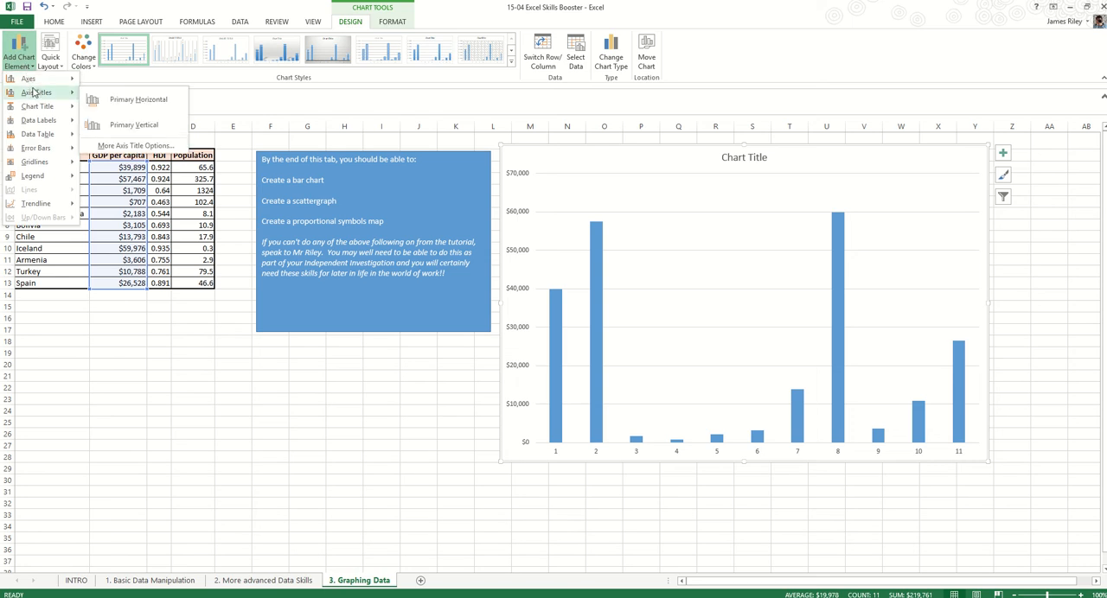
pyautogui.click(123, 100)
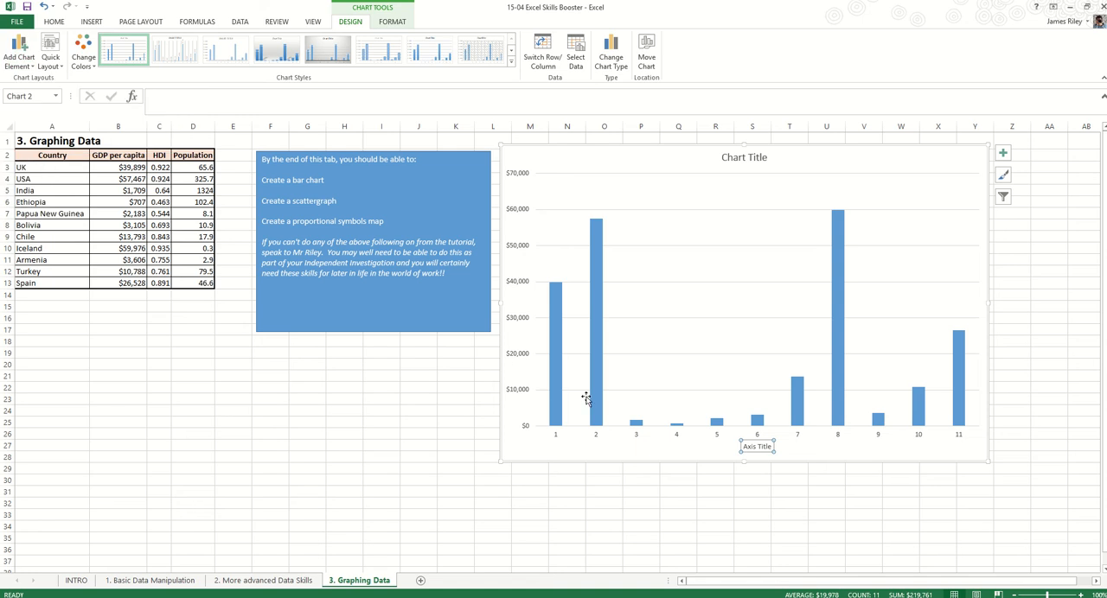
pyautogui.tripleClick(760, 447)
pyautogui.write('C')
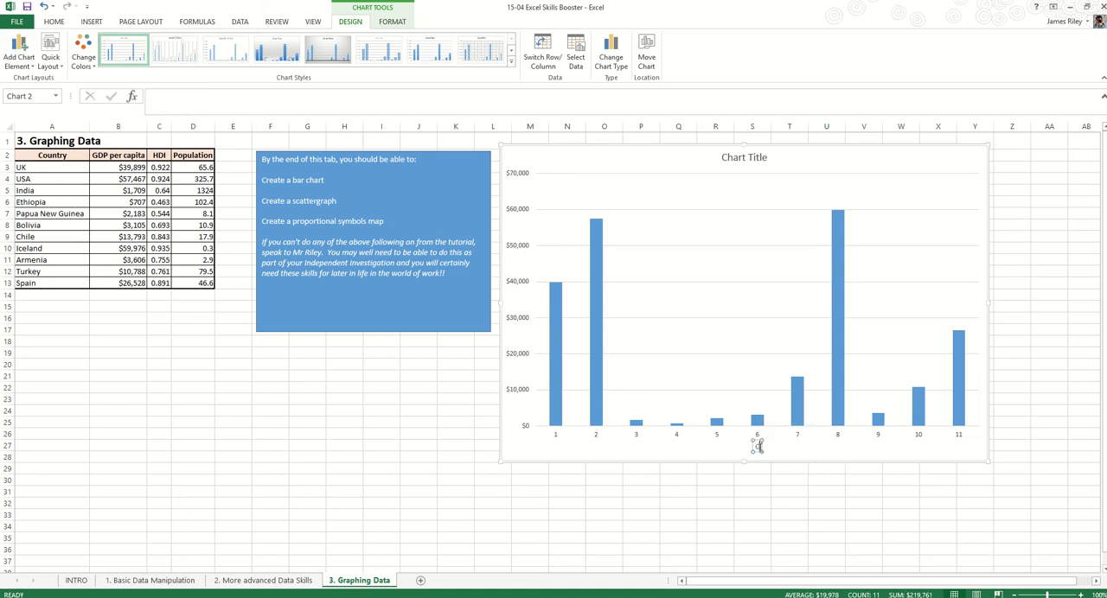
pyautogui.write('ountries')
pyautogui.click(648, 152)
# Add a primary vertical axis title to the chart reading "GDP per capita (US$)"
pyautogui.click(19, 54)
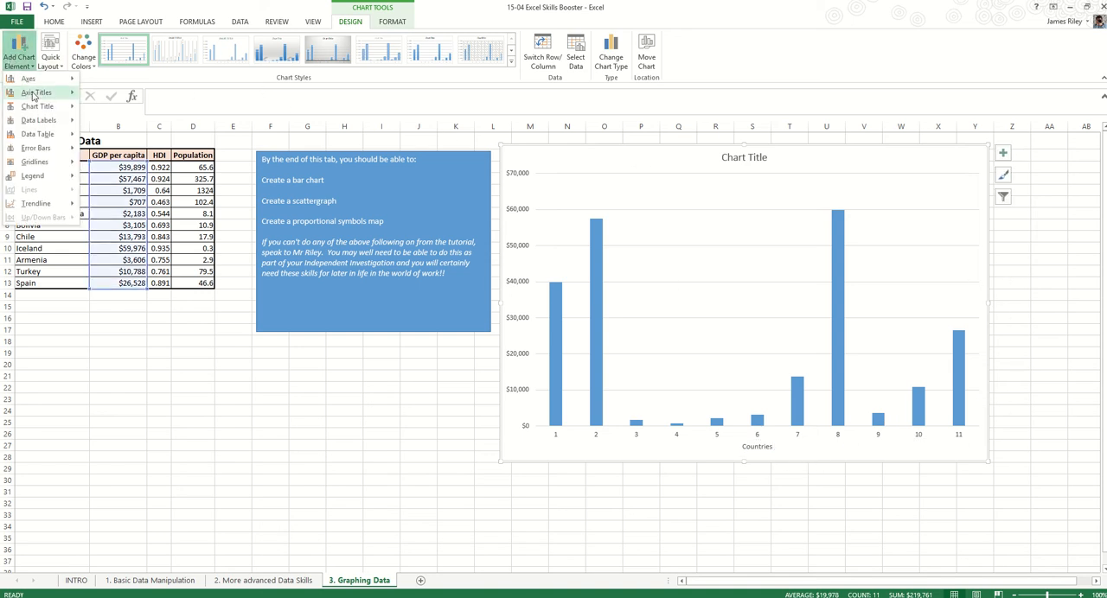
pyautogui.moveTo(37, 101)
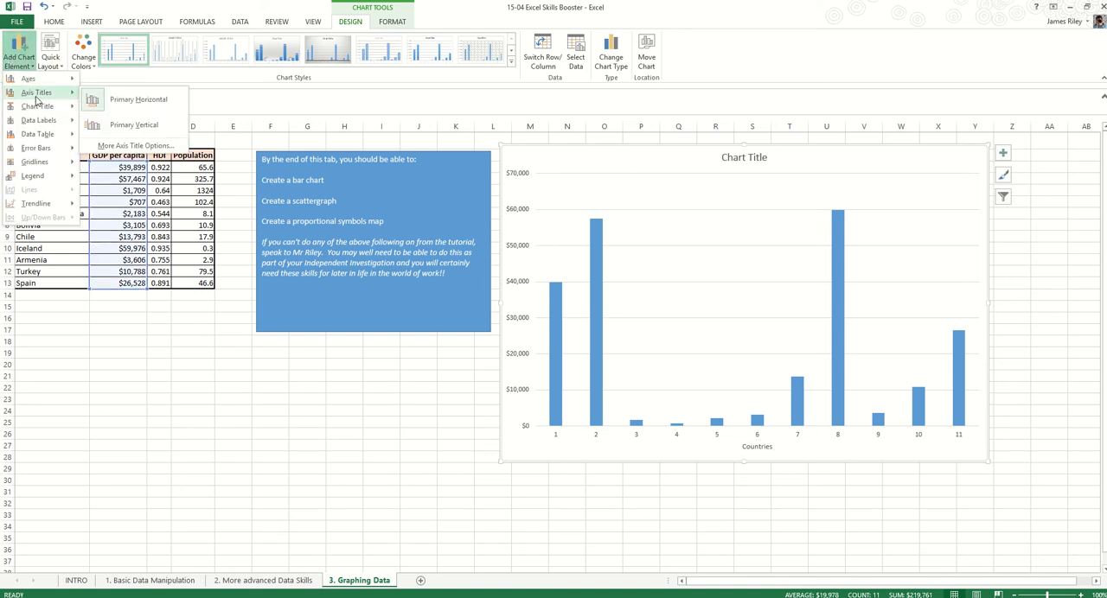
pyautogui.click(121, 125)
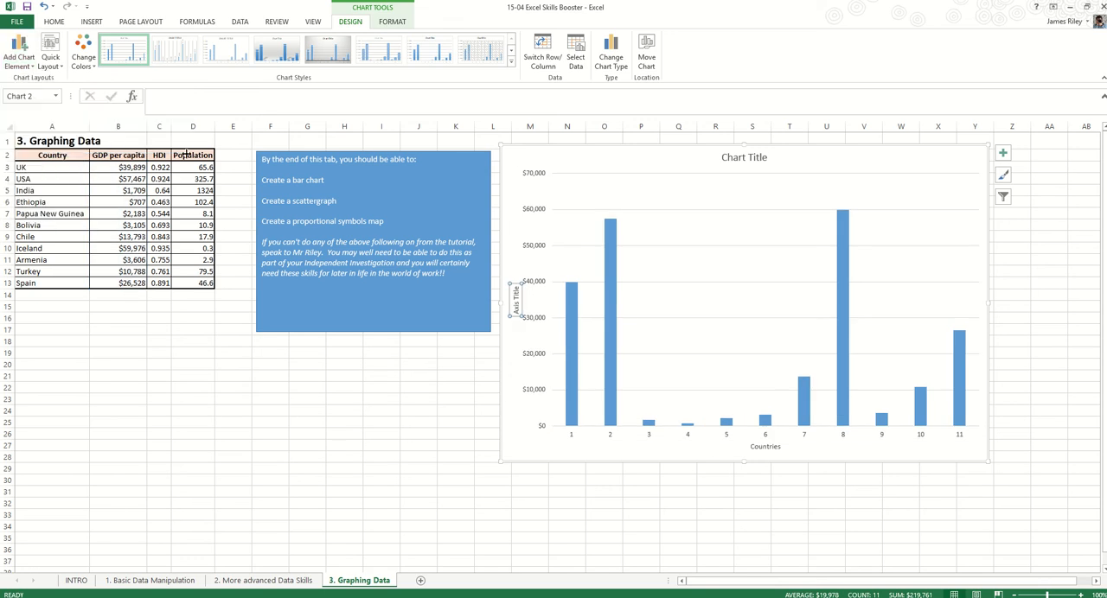
pyautogui.tripleClick(516, 299)
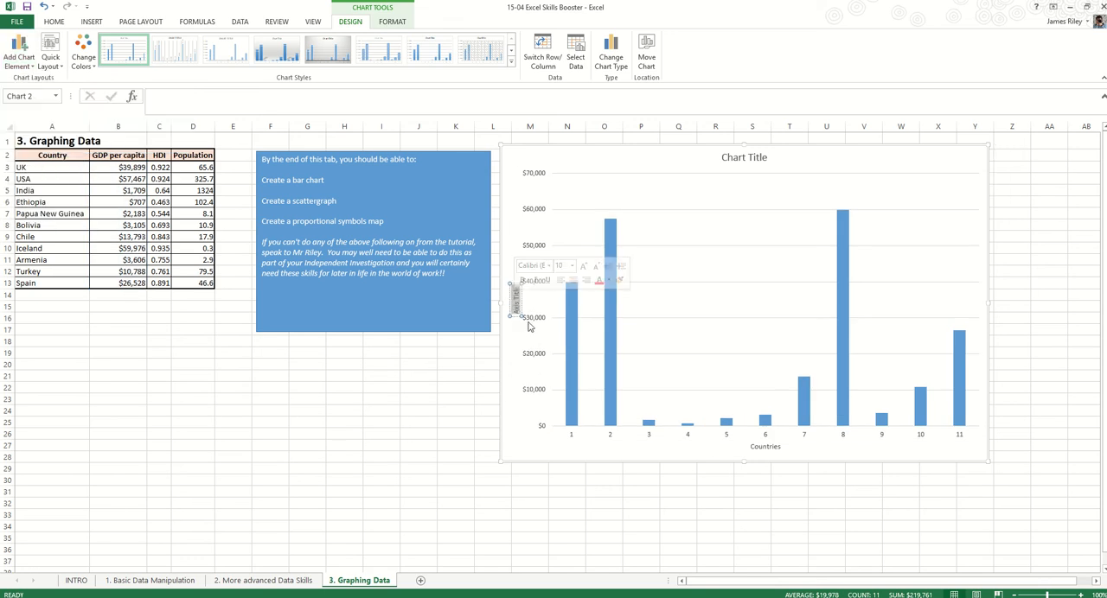
pyautogui.write('GDP per capita')
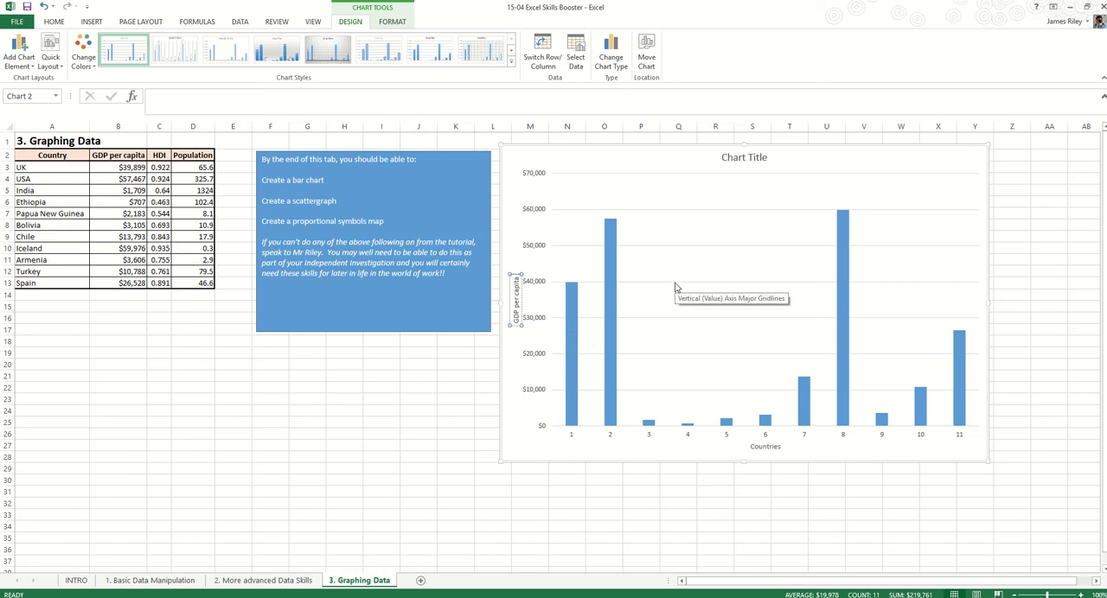
pyautogui.write(' (US$)')
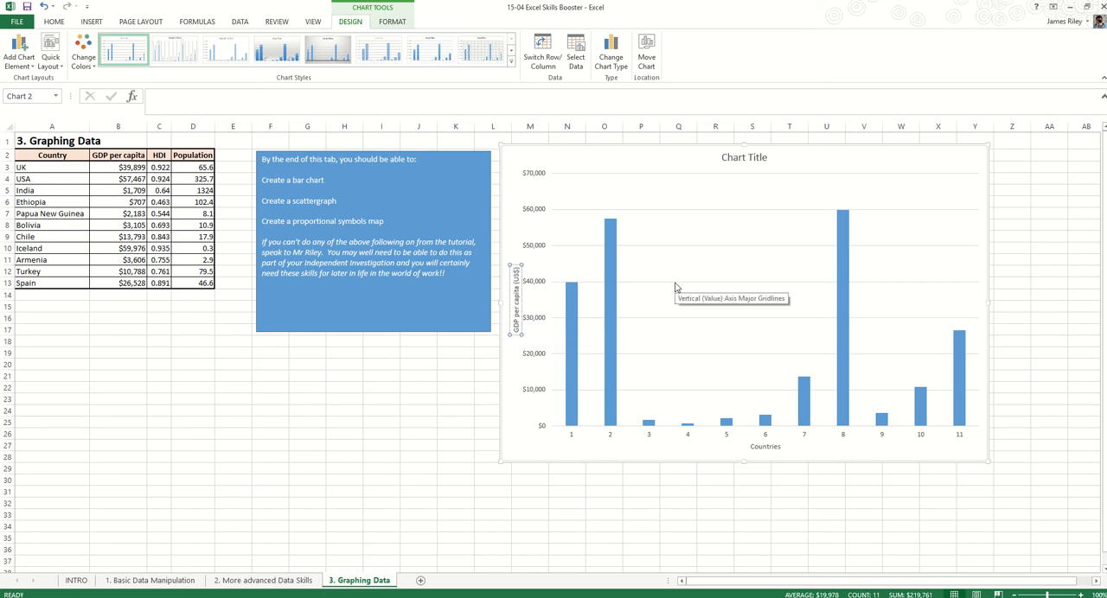
# Replace the chart title with "Bar chart to show countries' GDP per capita"
pyautogui.click(743, 156)
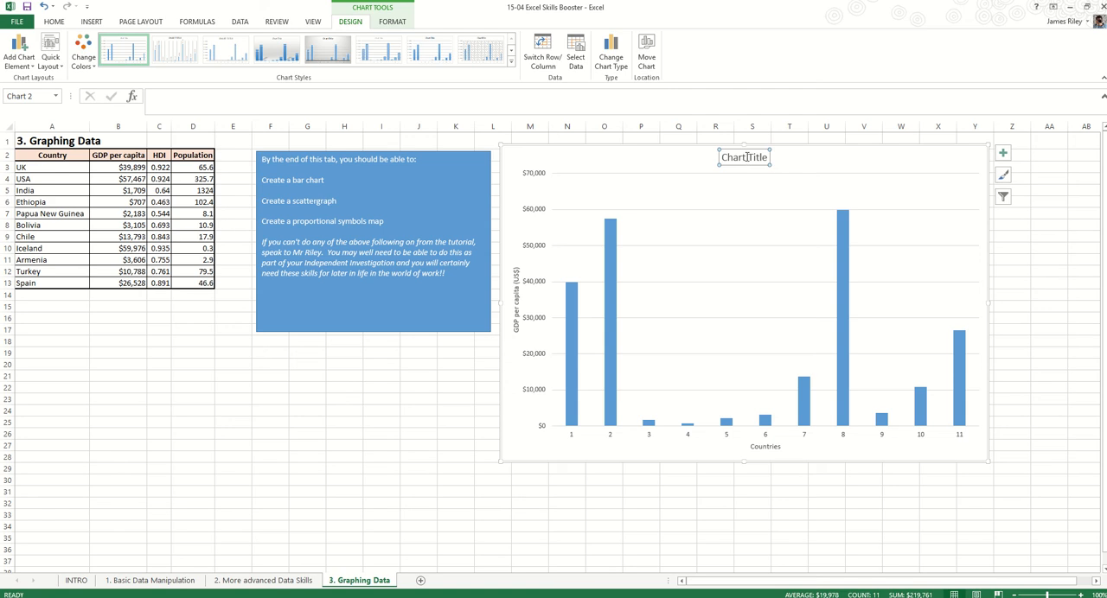
pyautogui.tripleClick(745, 157)
pyautogui.write('Graph')
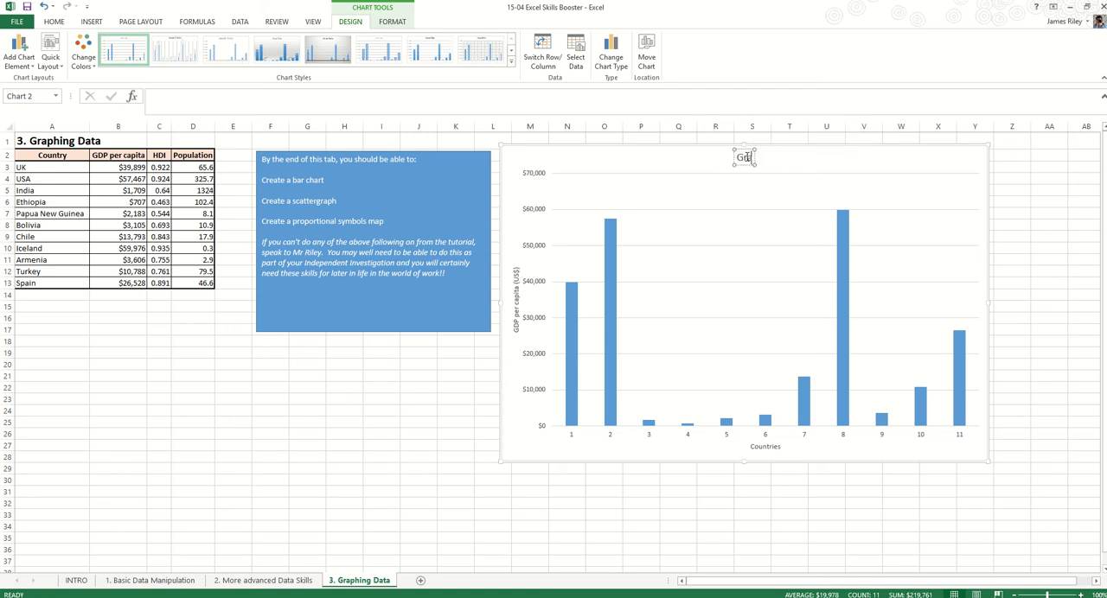
pyautogui.press('BackSpace')
pyautogui.press('BackSpace')
pyautogui.press('BackSpace')
pyautogui.press('BackSpace')
pyautogui.press('BackSpace')
pyautogui.write('Bar Chart to')
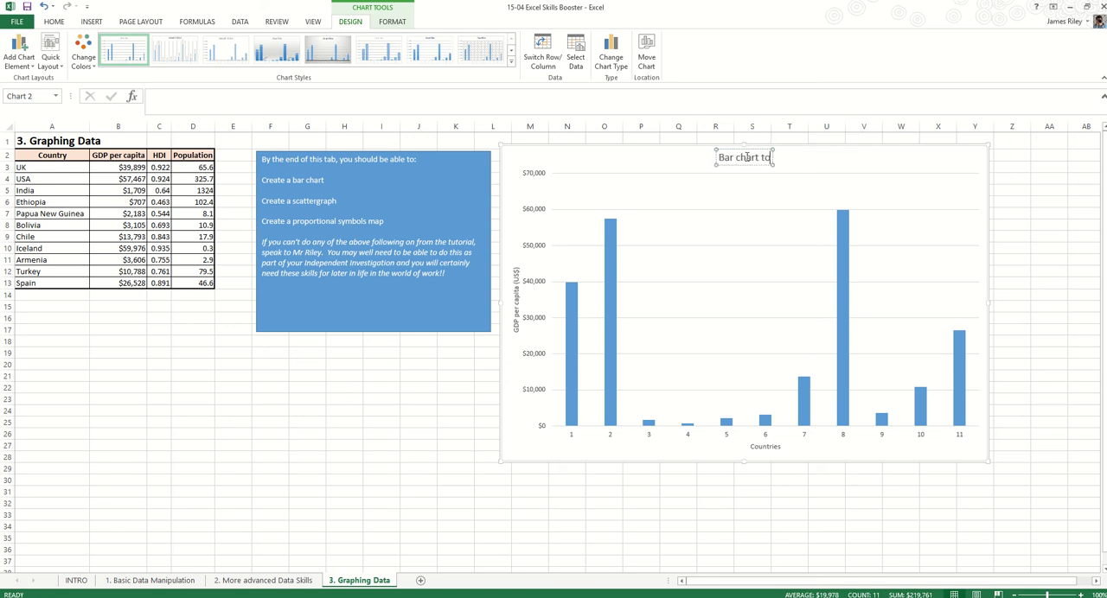
pyautogui.write(' show countr')
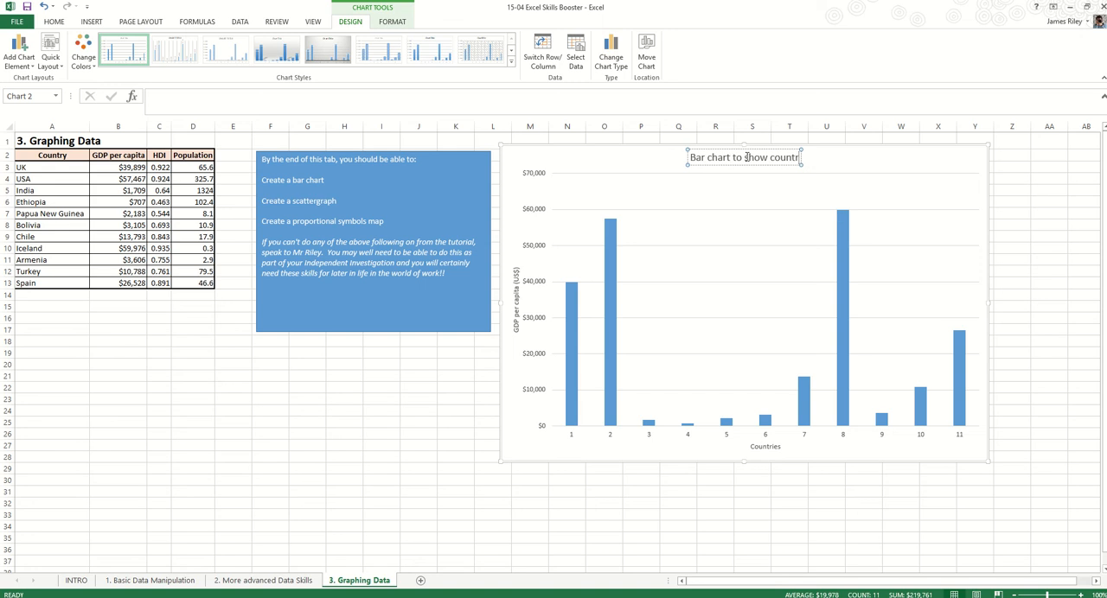
pyautogui.write("ies'")
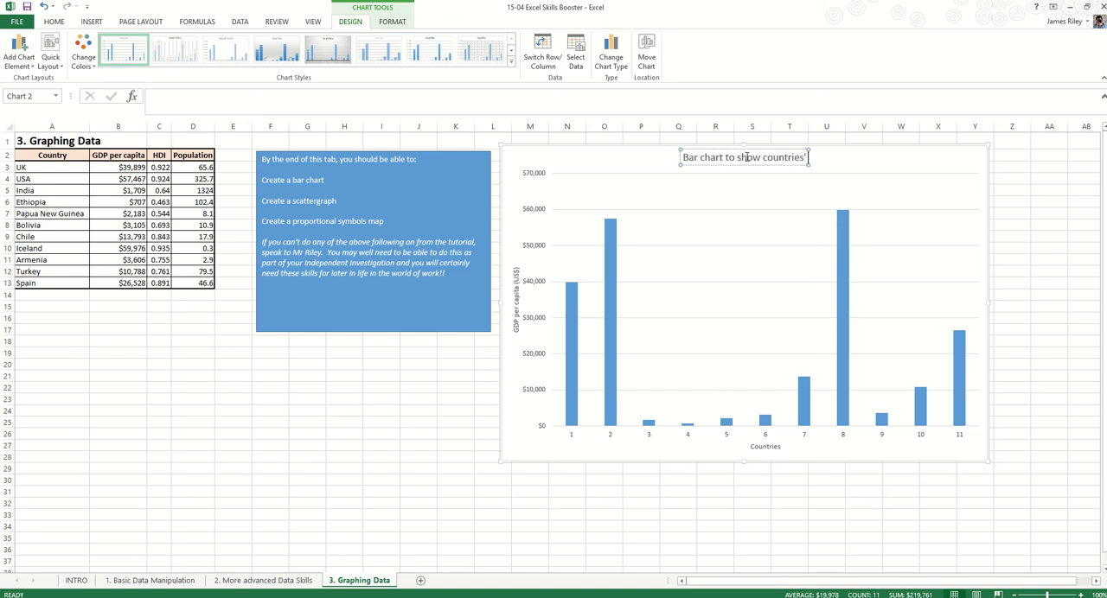
pyautogui.write(' G')
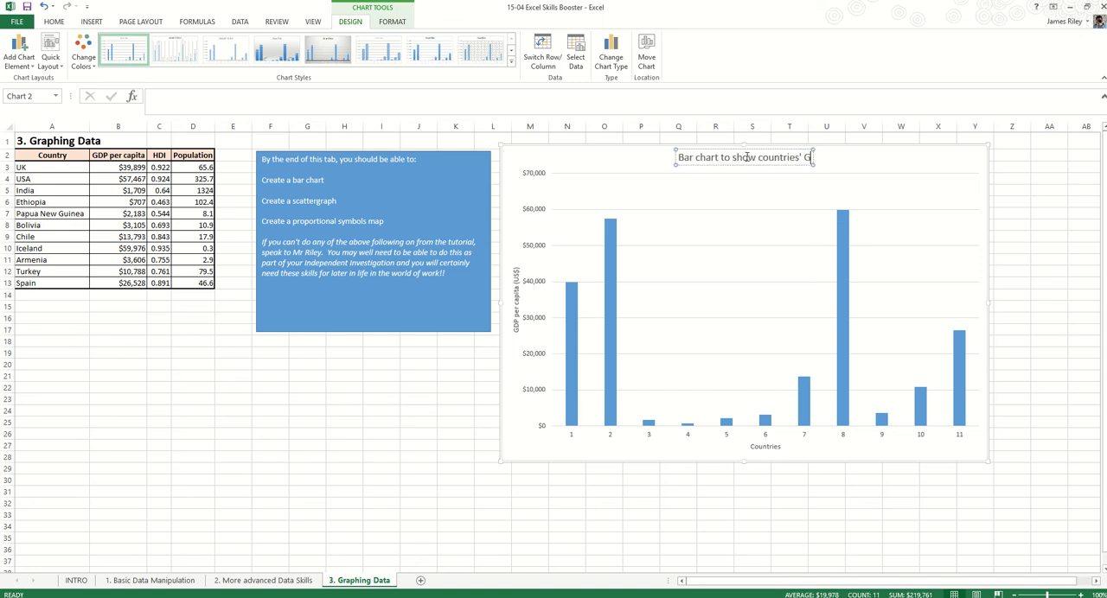
pyautogui.write('DP per')
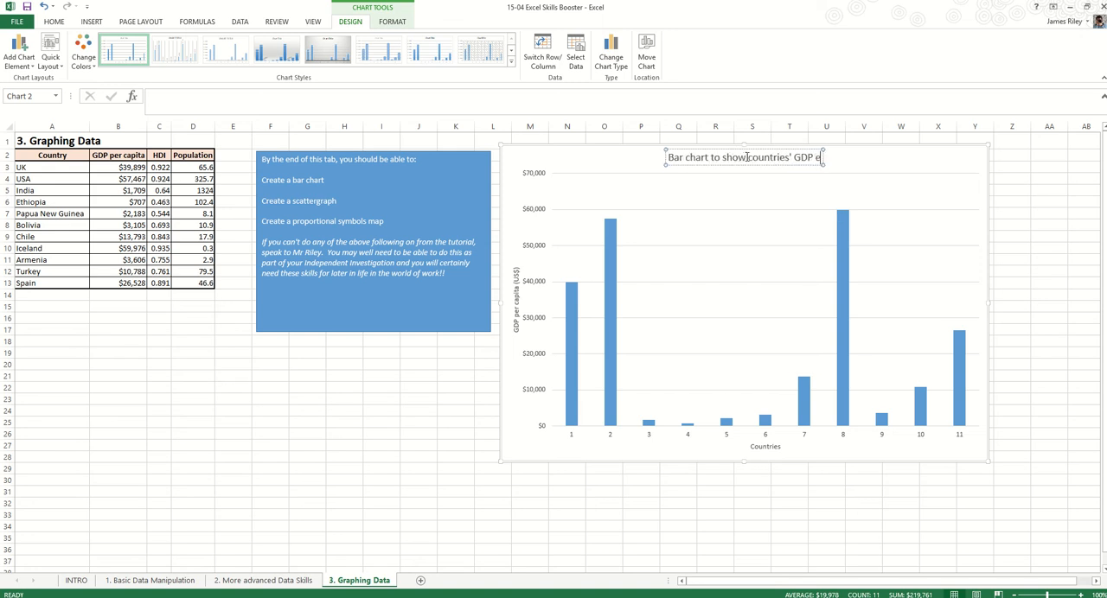
pyautogui.write('apita')
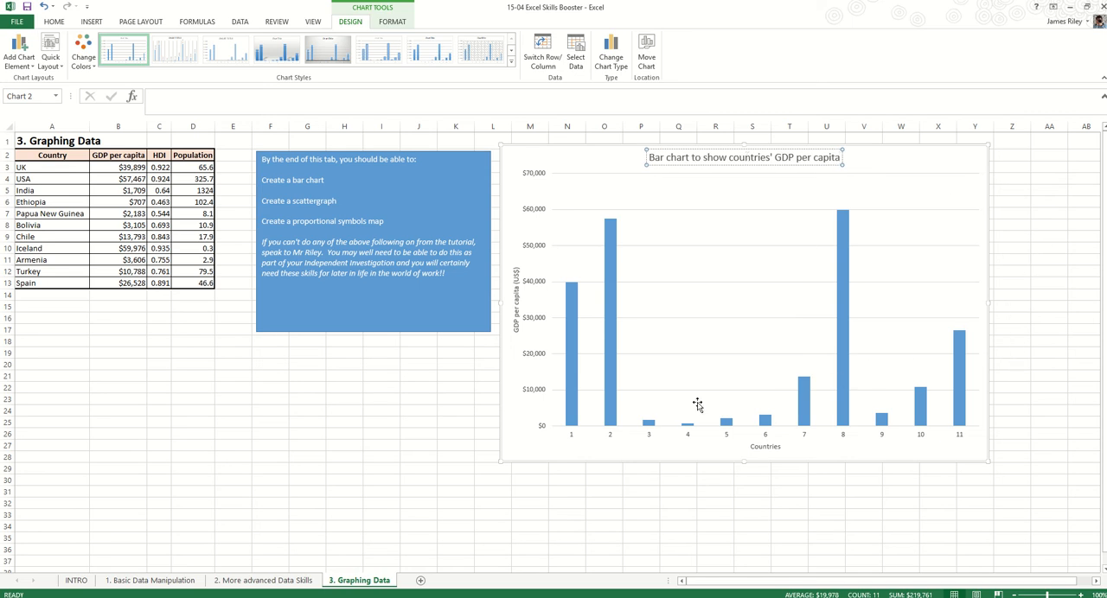
# Examine the label and tick mark options in the horizontal axis formatting
pyautogui.click(649, 435)
pyautogui.doubleClick(649, 441)
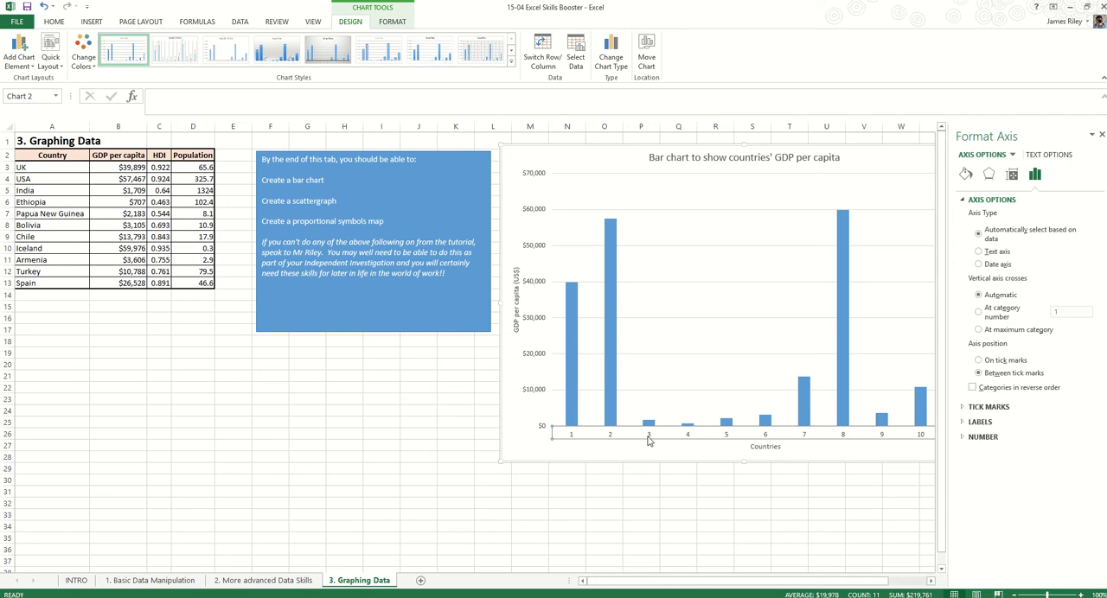
pyautogui.click(975, 422)
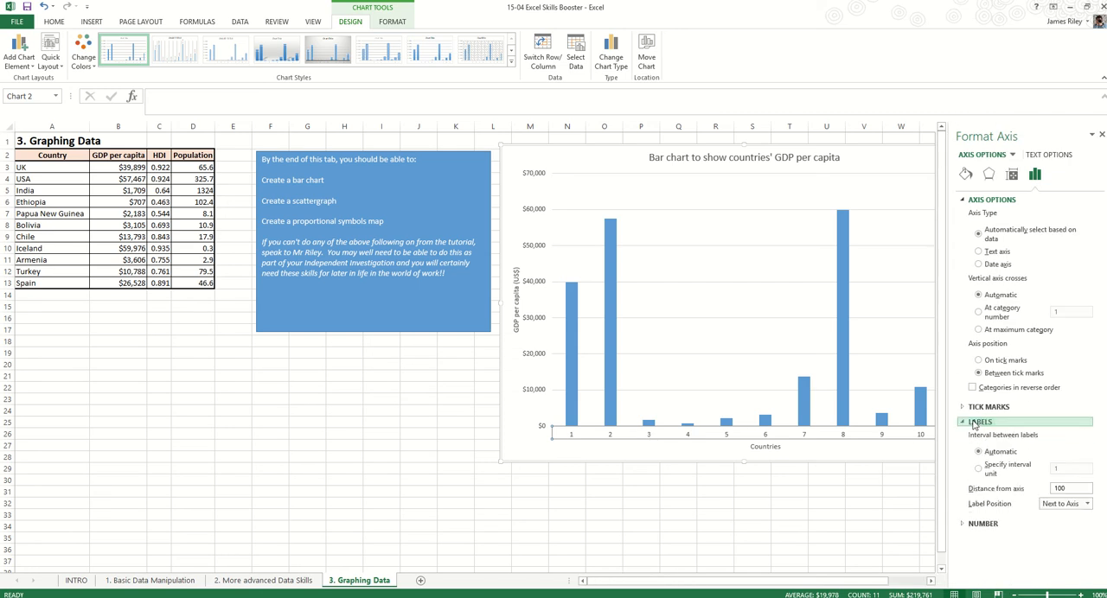
pyautogui.click(988, 406)
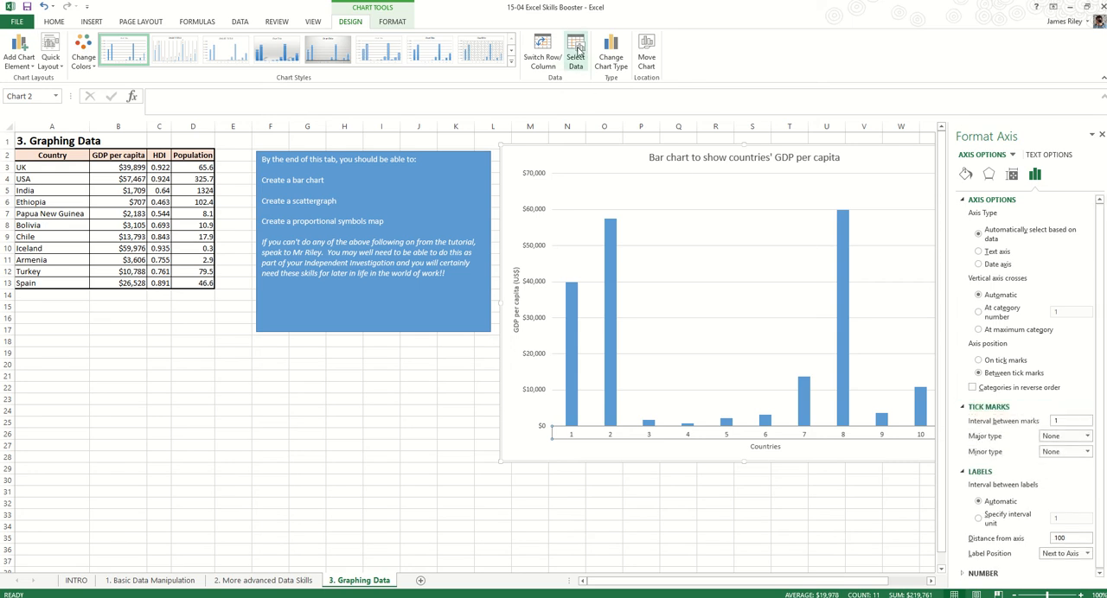
pyautogui.click(575, 54)
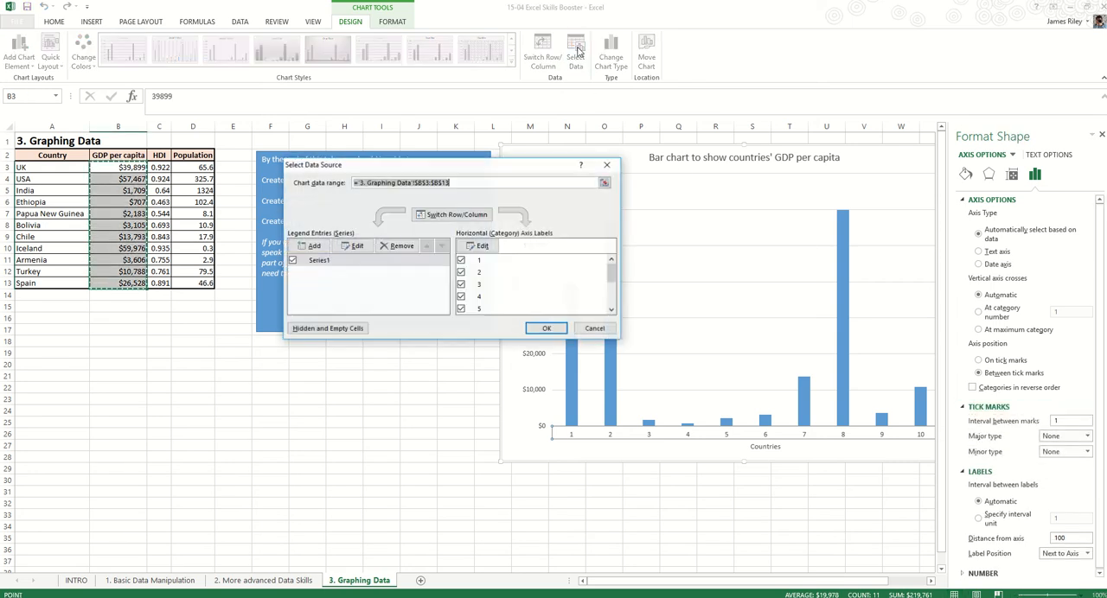
pyautogui.click(606, 164)
pyautogui.click(568, 163)
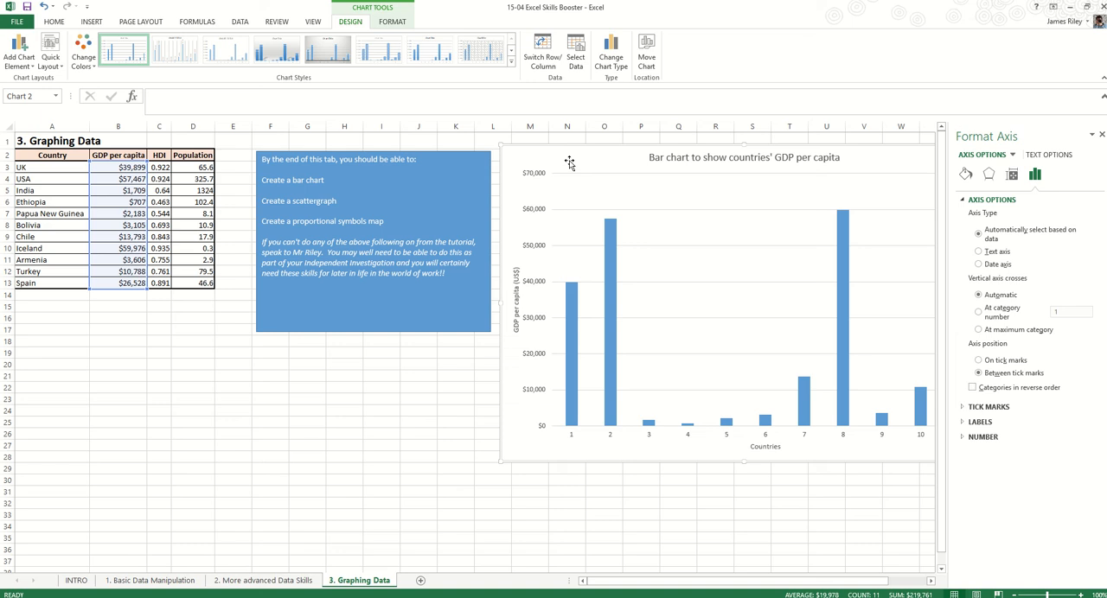
# Set the chart's horizontal category axis labels to the country names in A3:A13
pyautogui.click(576, 55)
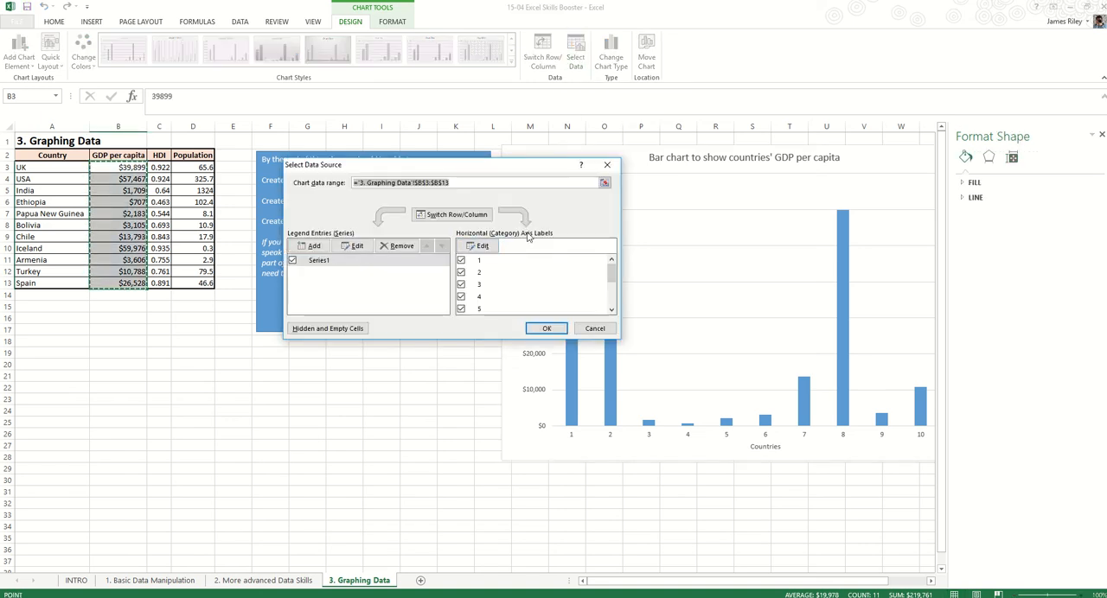
pyautogui.moveTo(612, 272)
pyautogui.mouseDown()
pyautogui.moveTo(615, 294)
pyautogui.moveTo(612, 264)
pyautogui.mouseUp()
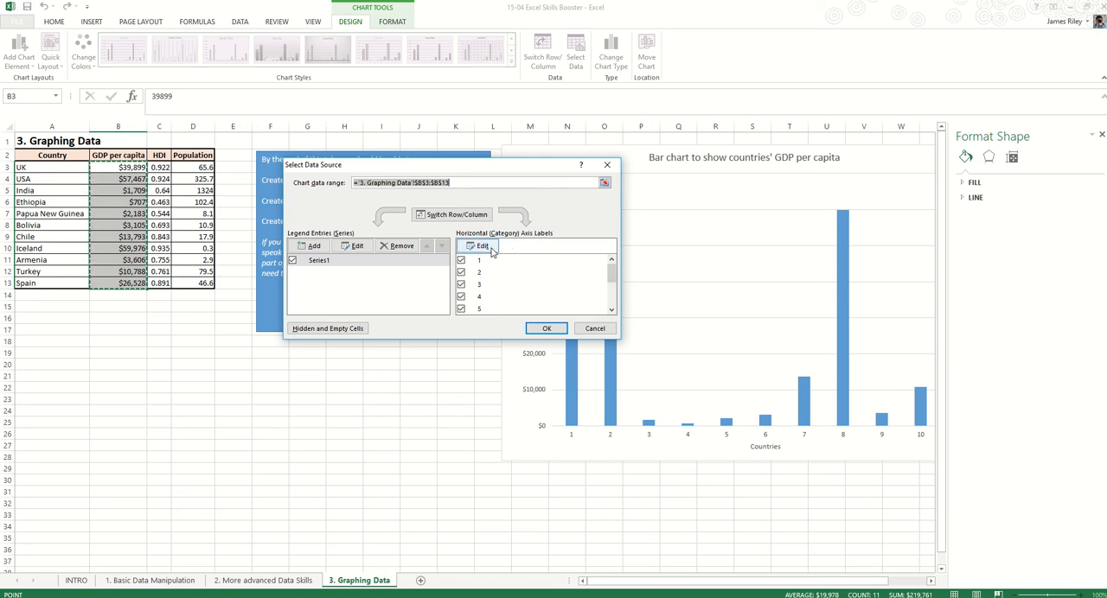
pyautogui.click(495, 250)
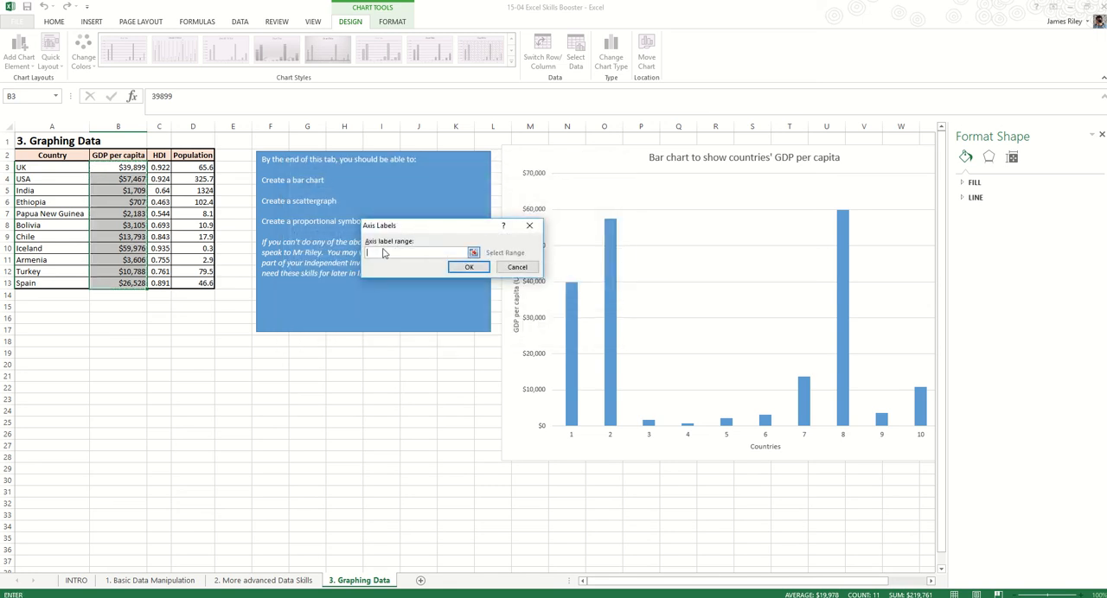
pyautogui.click(474, 253)
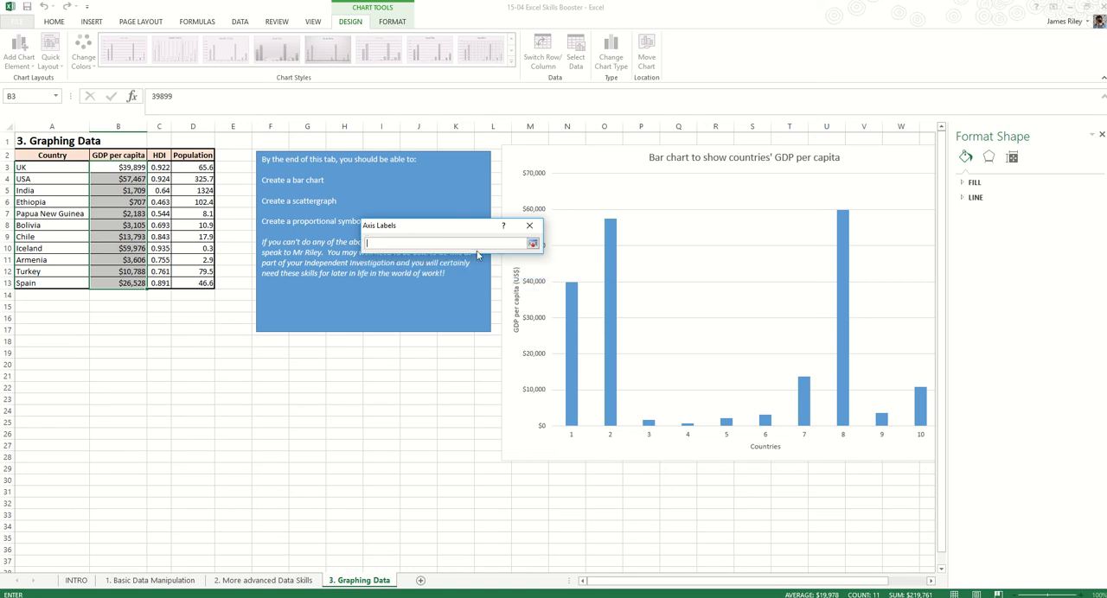
pyautogui.click(51, 169)
pyautogui.moveTo(51, 168); pyautogui.dragTo(50, 283)
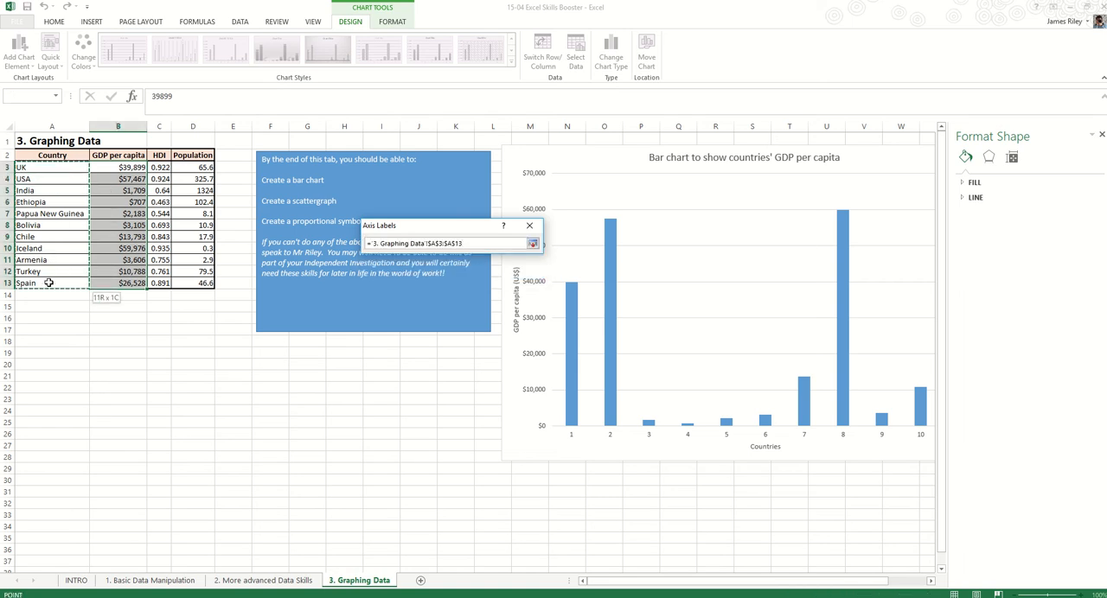
pyautogui.click(532, 244)
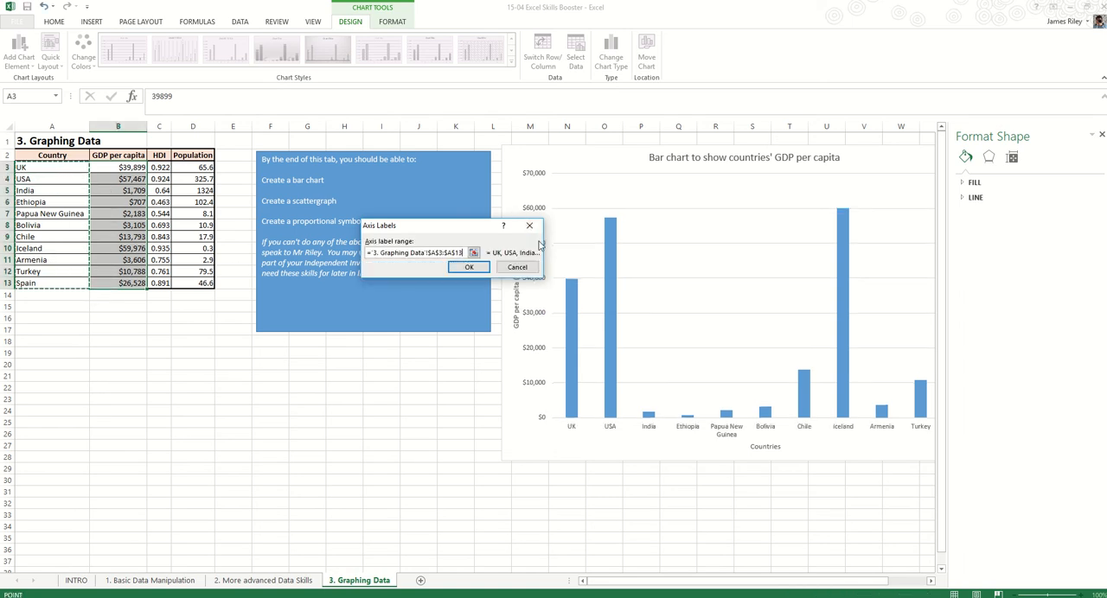
pyautogui.click(467, 269)
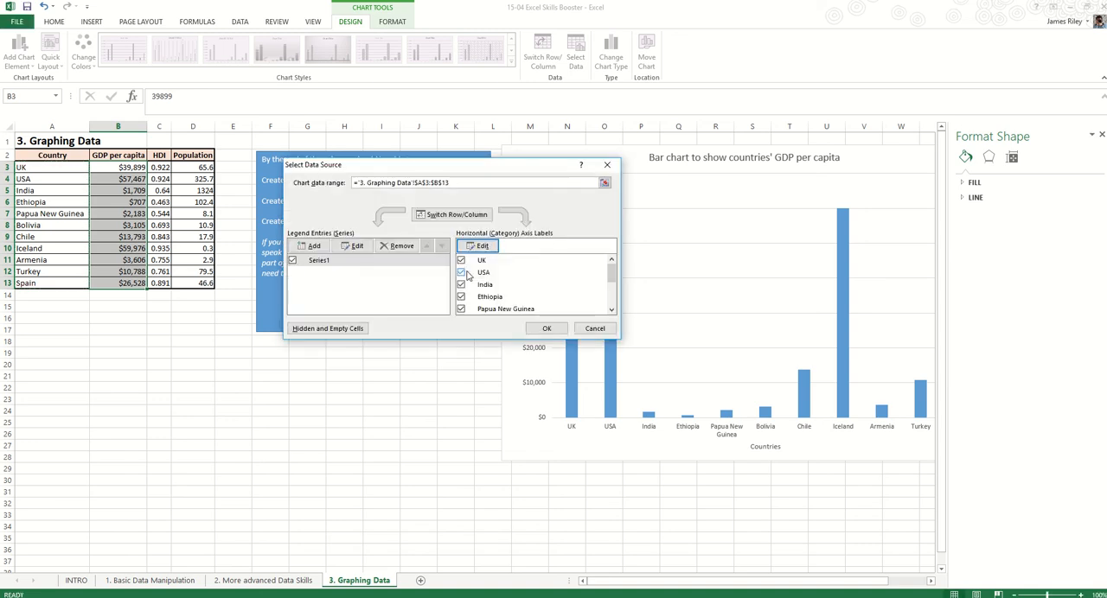
pyautogui.click(548, 328)
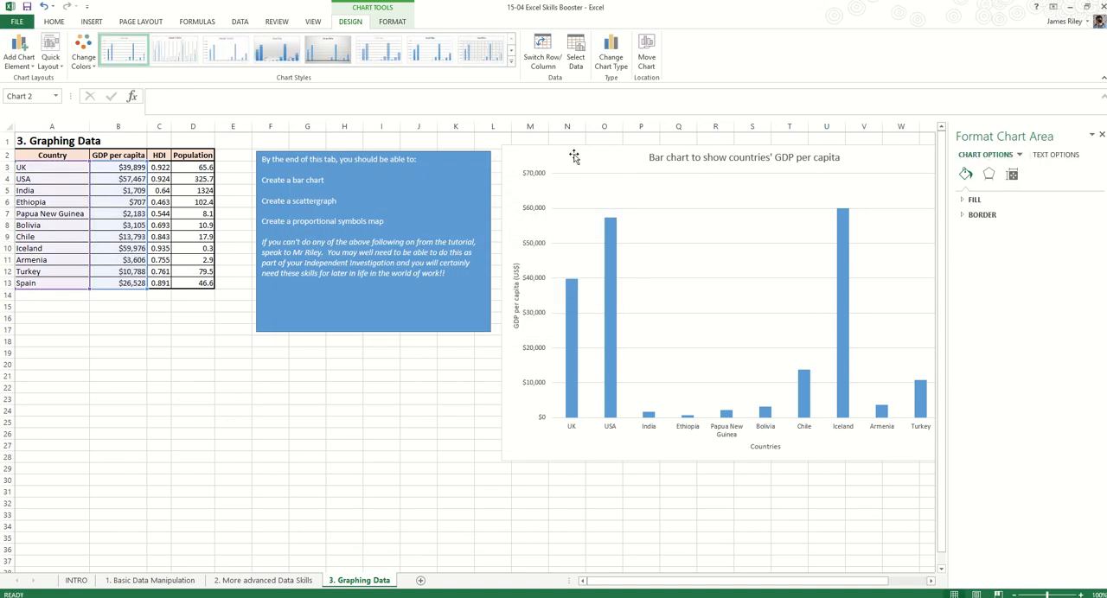
# Move the chart slightly towards the blue text box and dismiss the chart area formatting options
pyautogui.moveTo(571, 161); pyautogui.dragTo(555, 167)
pyautogui.click(1101, 135)
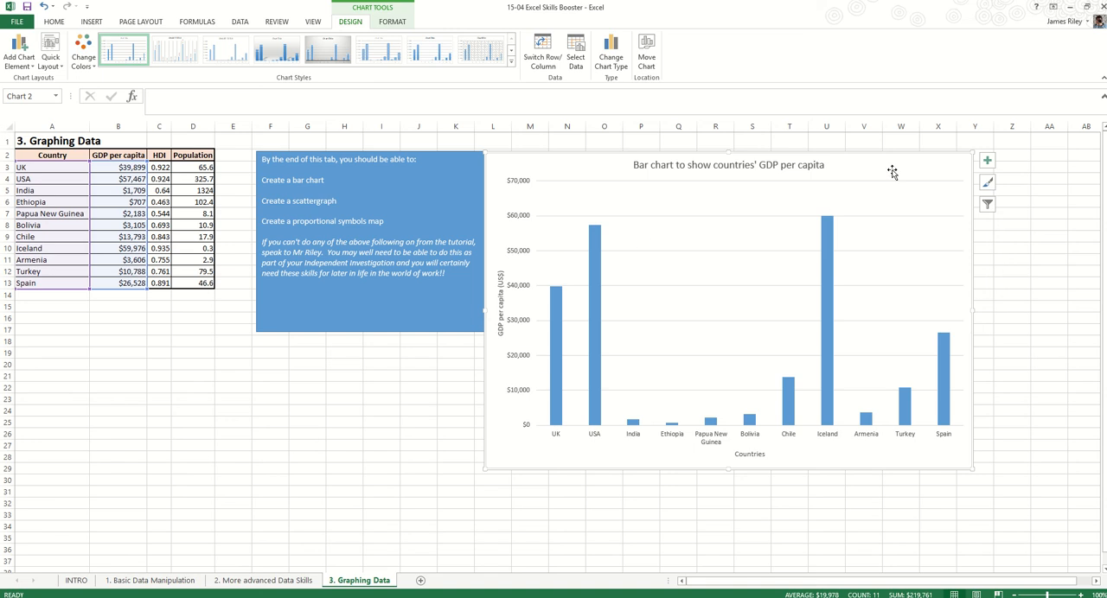
pyautogui.click(1012, 258)
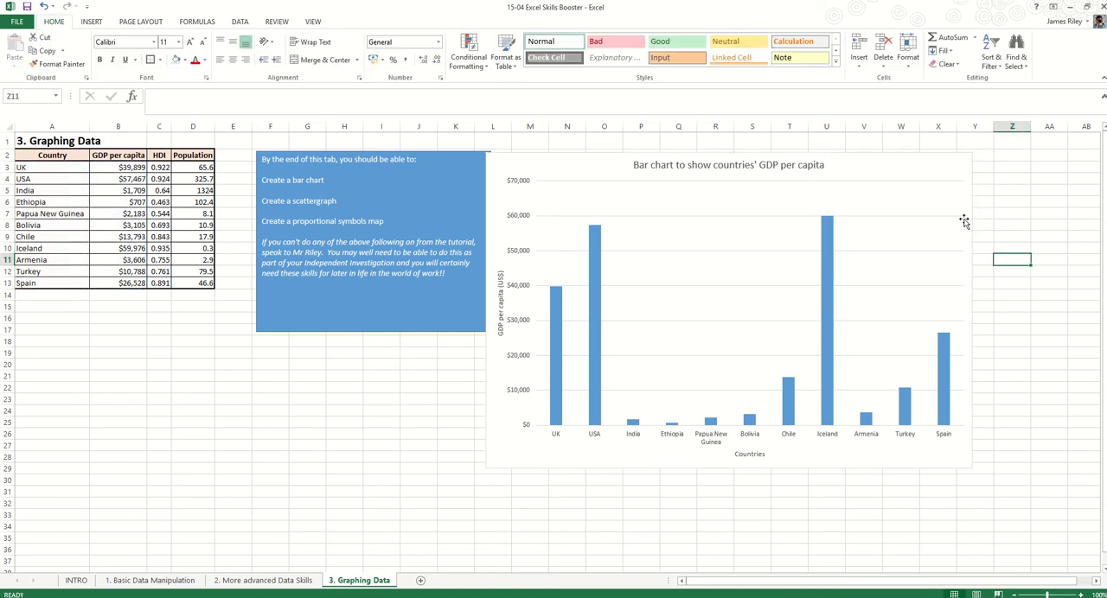
# Change the fill of all bars in the GDP per capita series to light green
pyautogui.click(935, 167)
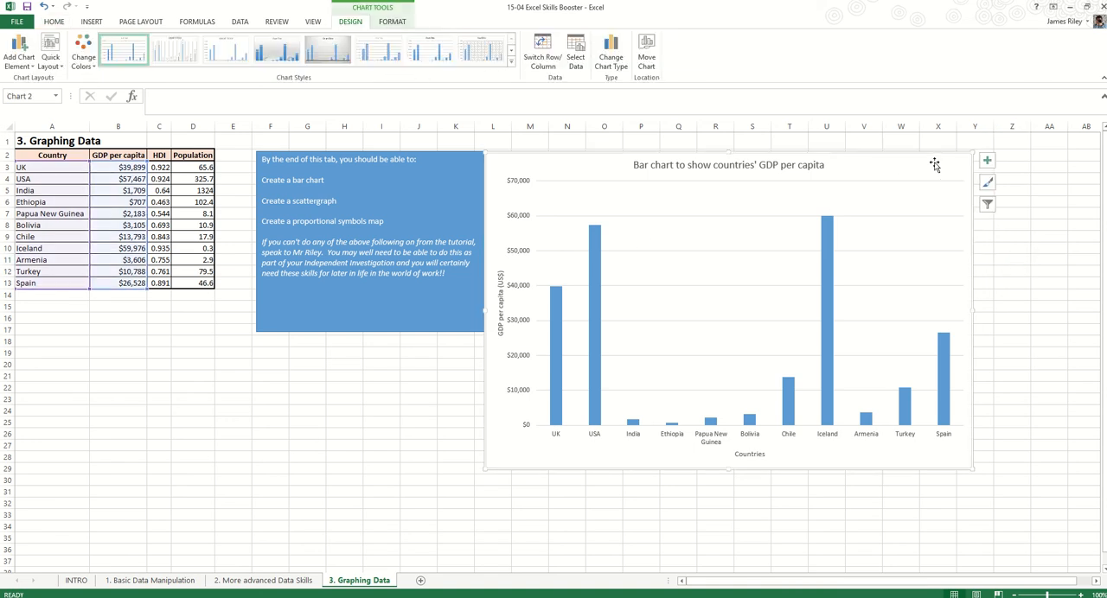
pyautogui.click(391, 22)
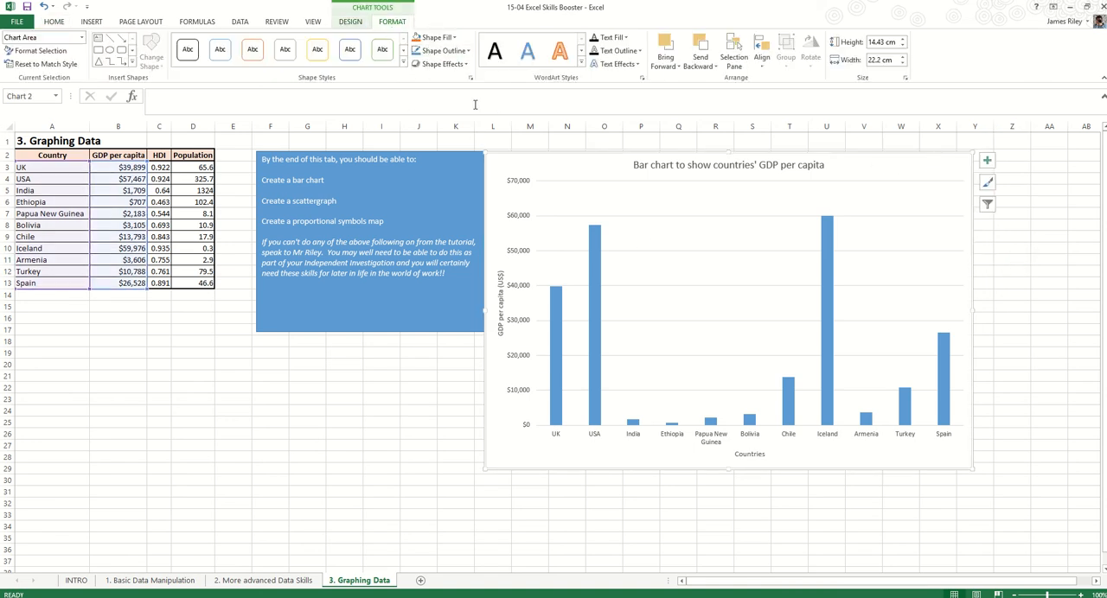
pyautogui.click(593, 254)
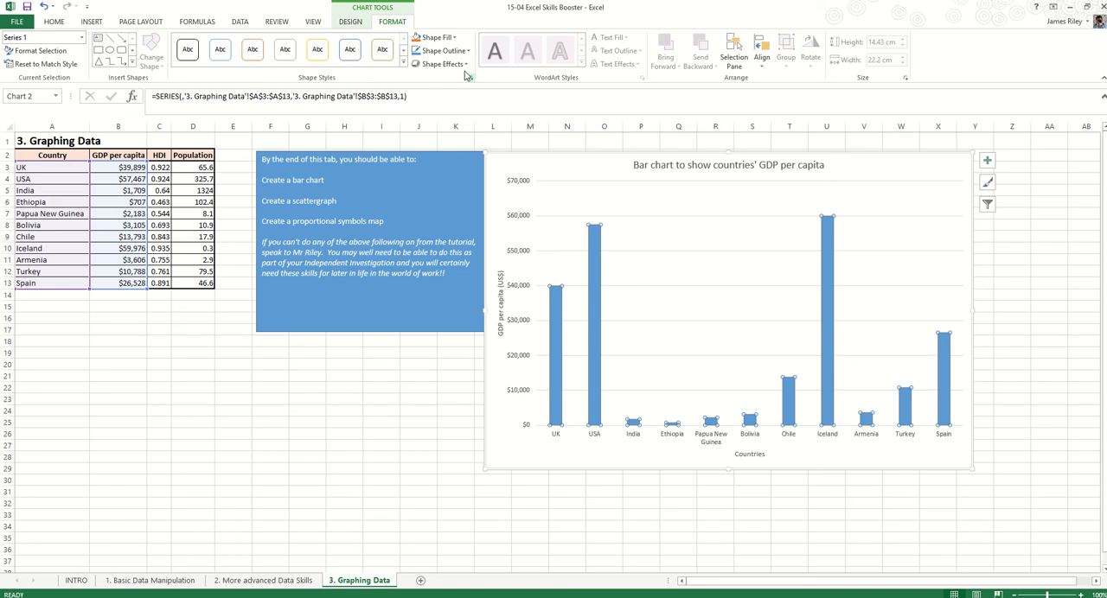
pyautogui.click(437, 38)
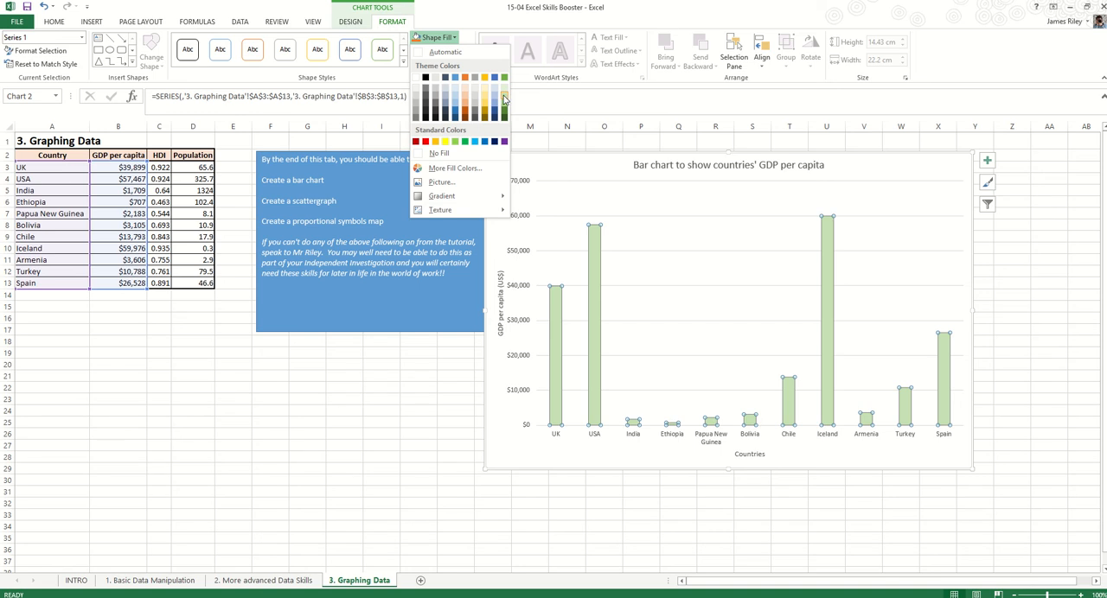
pyautogui.click(504, 100)
pyautogui.click(1039, 282)
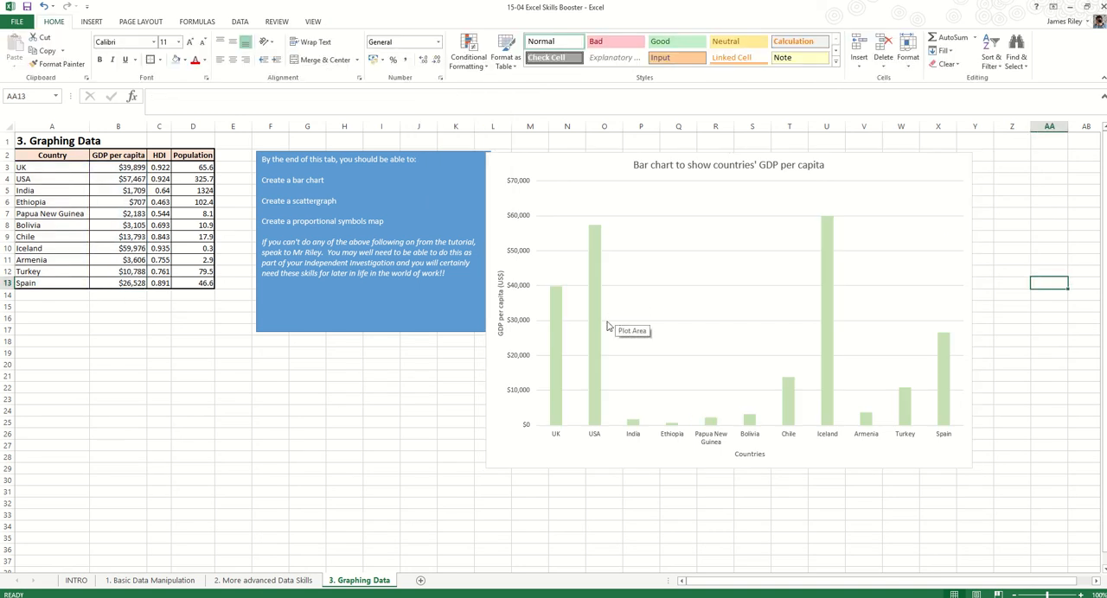
# Recolour only the UK bar with a light blue fill
pyautogui.moveTo(594, 349)
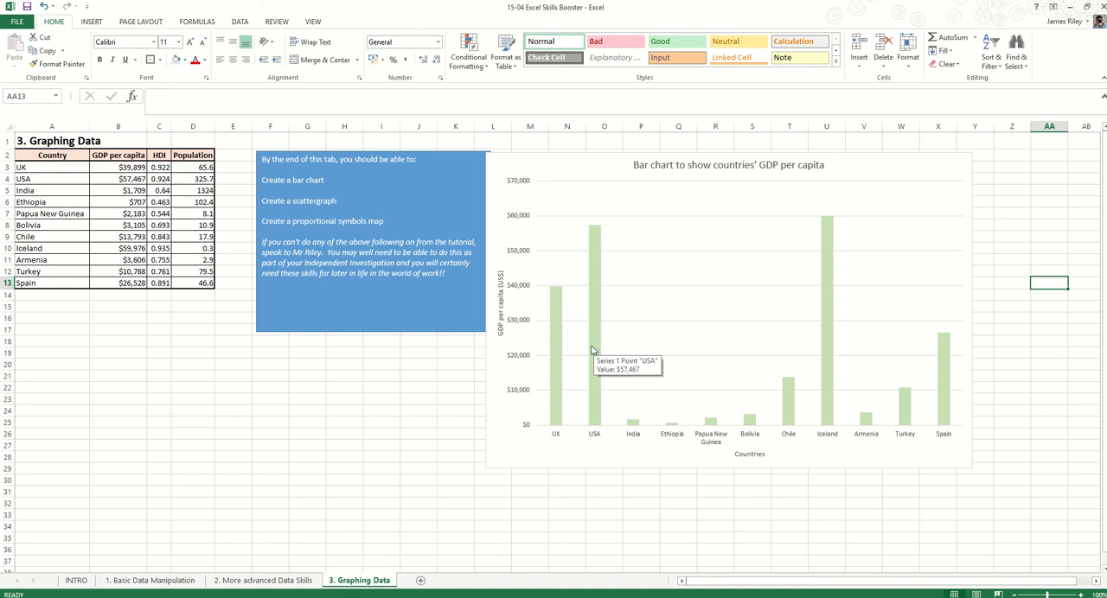
pyautogui.click(556, 346)
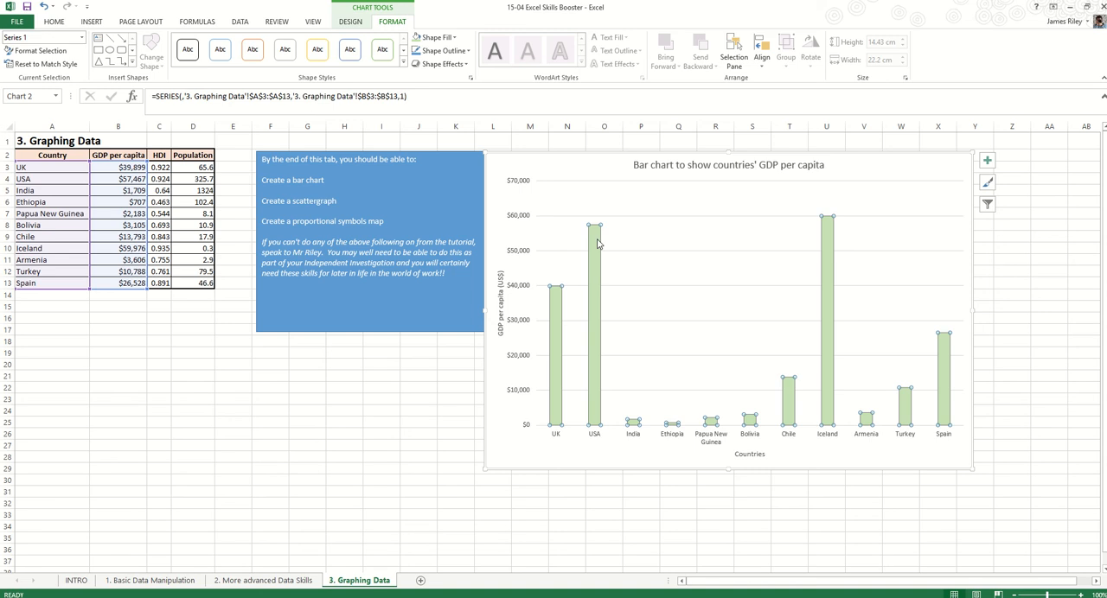
pyautogui.click(556, 306)
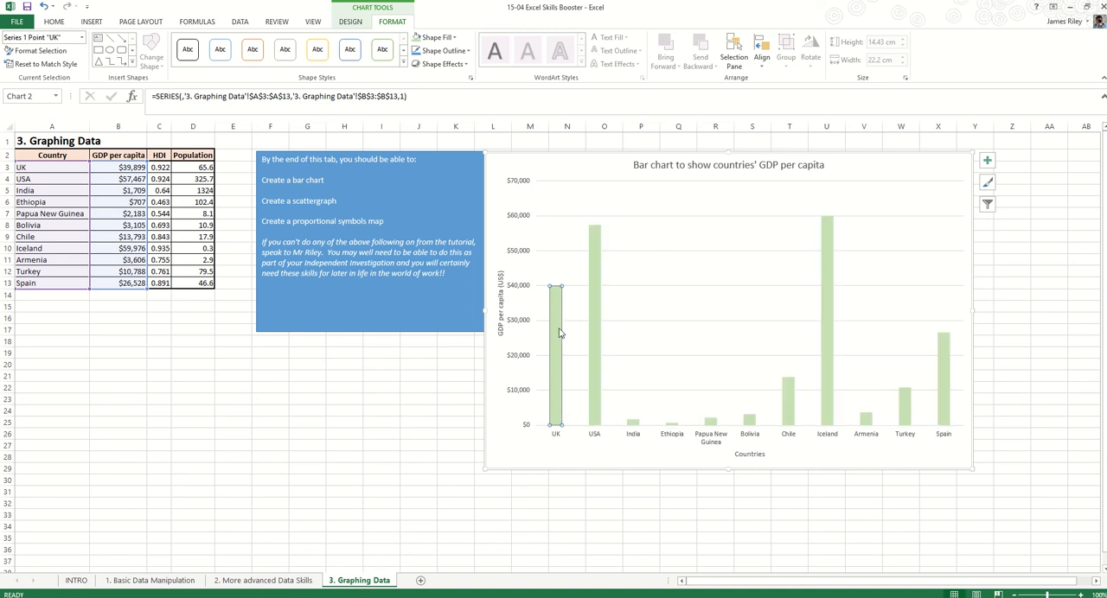
pyautogui.click(449, 39)
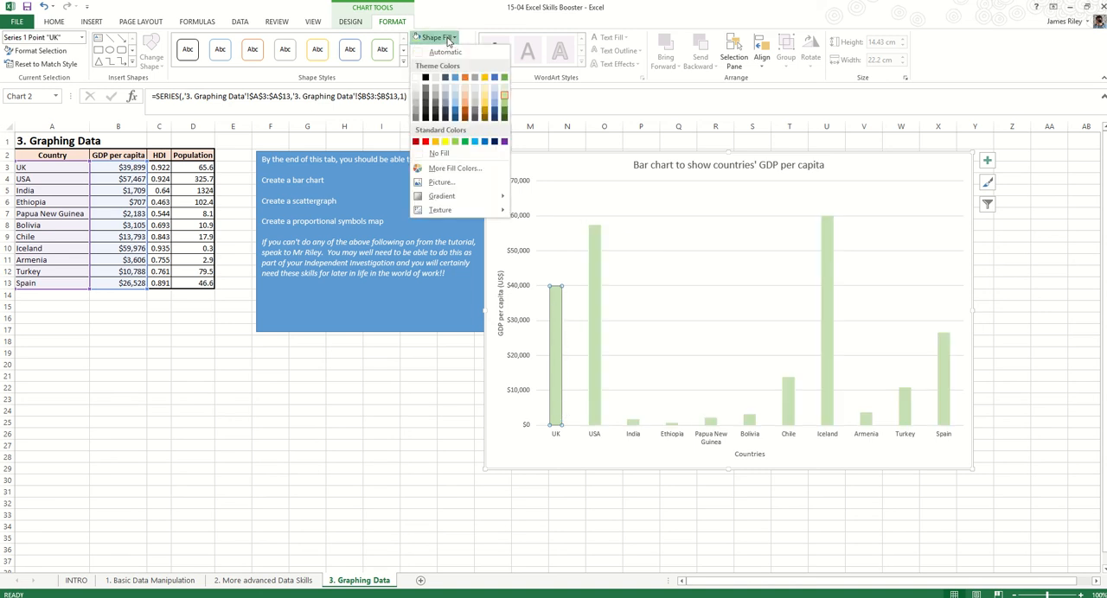
pyautogui.click(460, 99)
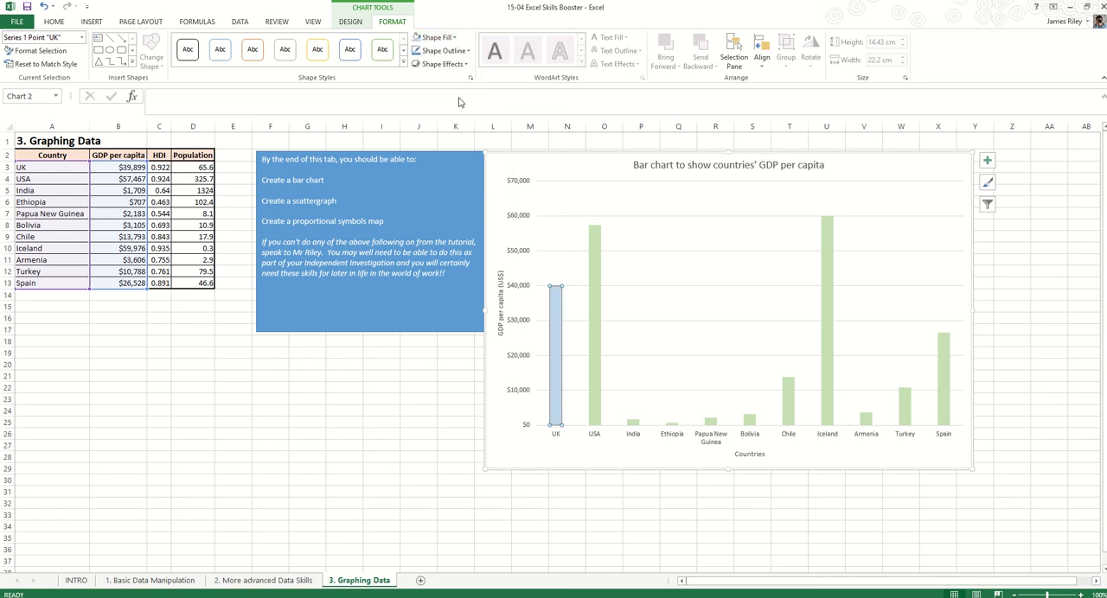
# Apply the same light blue fill individually to the USA, Iceland and Spain bars
pyautogui.click(594, 277)
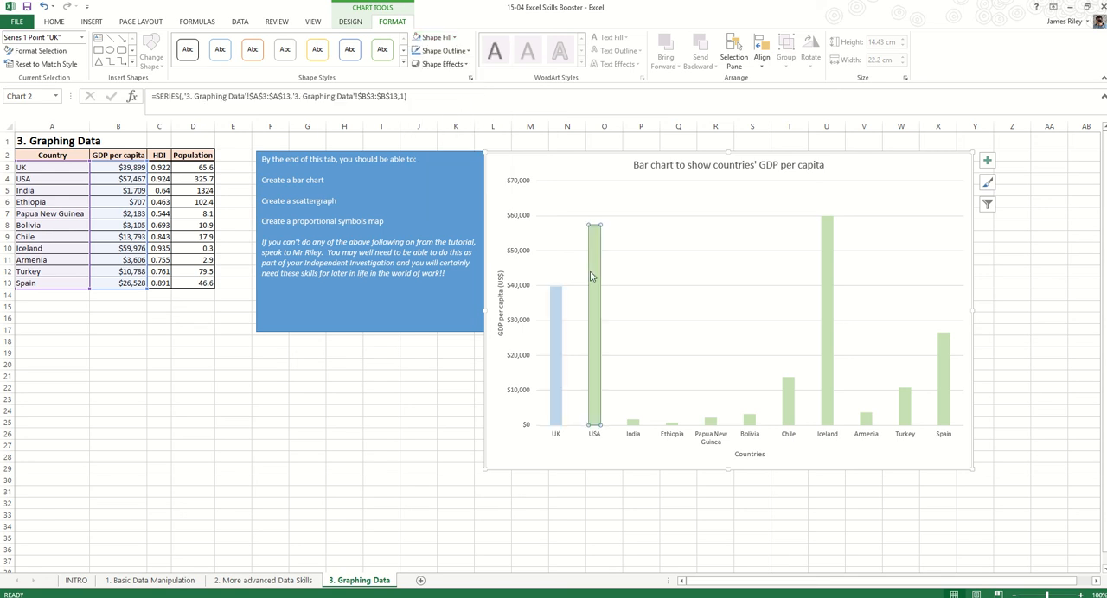
pyautogui.click(416, 37)
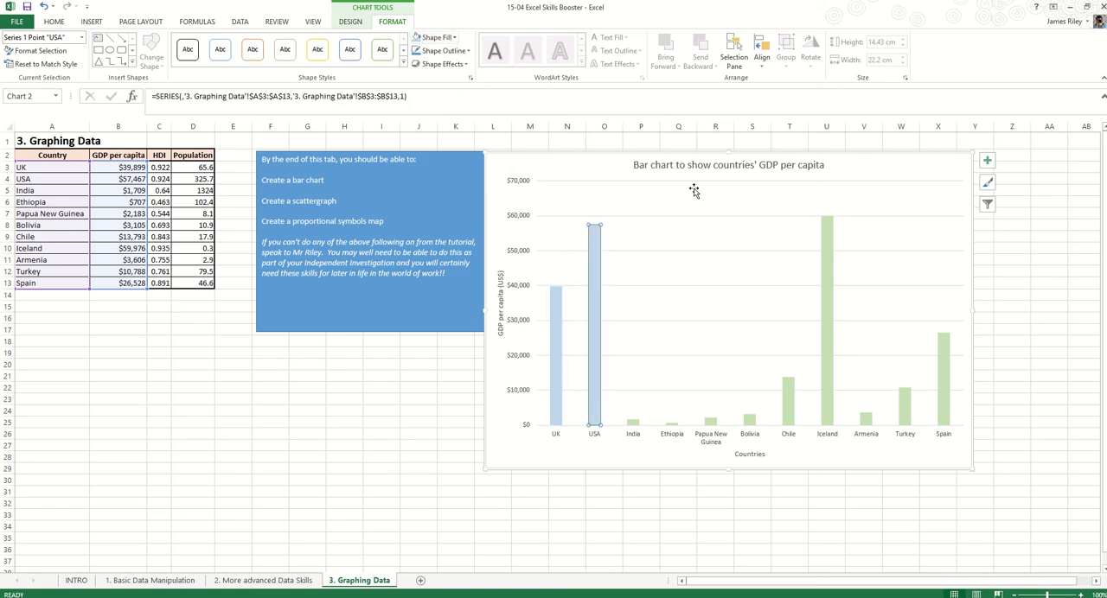
pyautogui.click(828, 327)
pyautogui.click(416, 37)
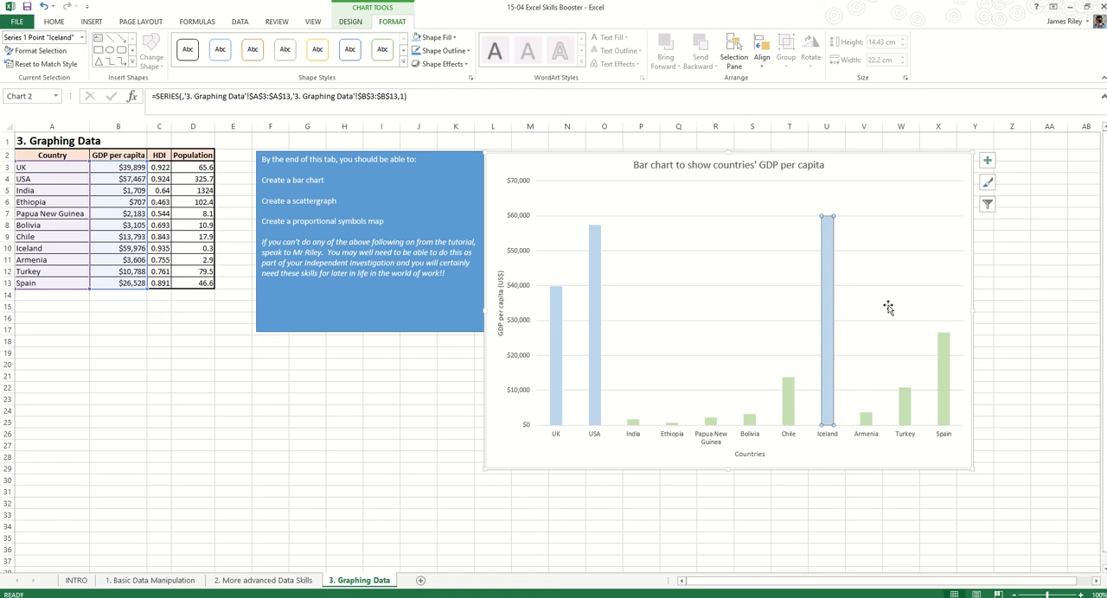
pyautogui.click(945, 359)
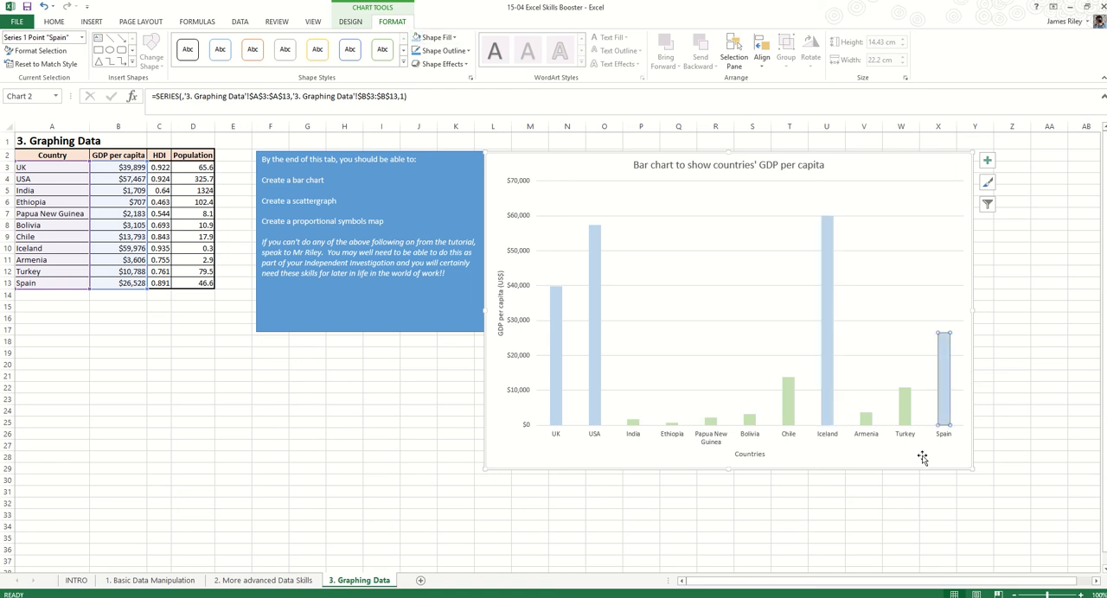
pyautogui.click(1006, 468)
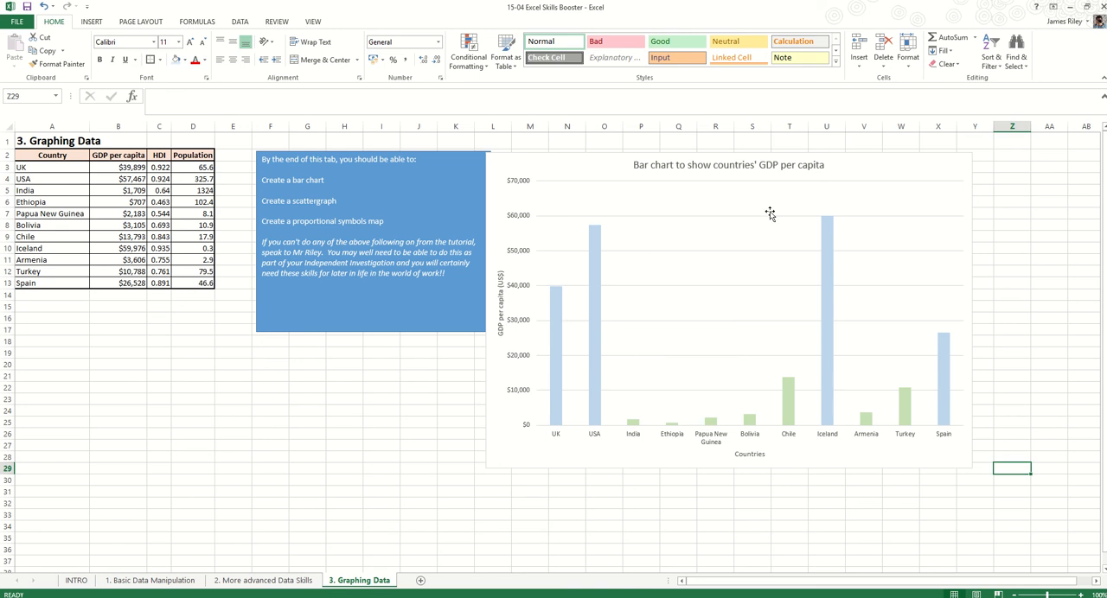
pyautogui.click(897, 164)
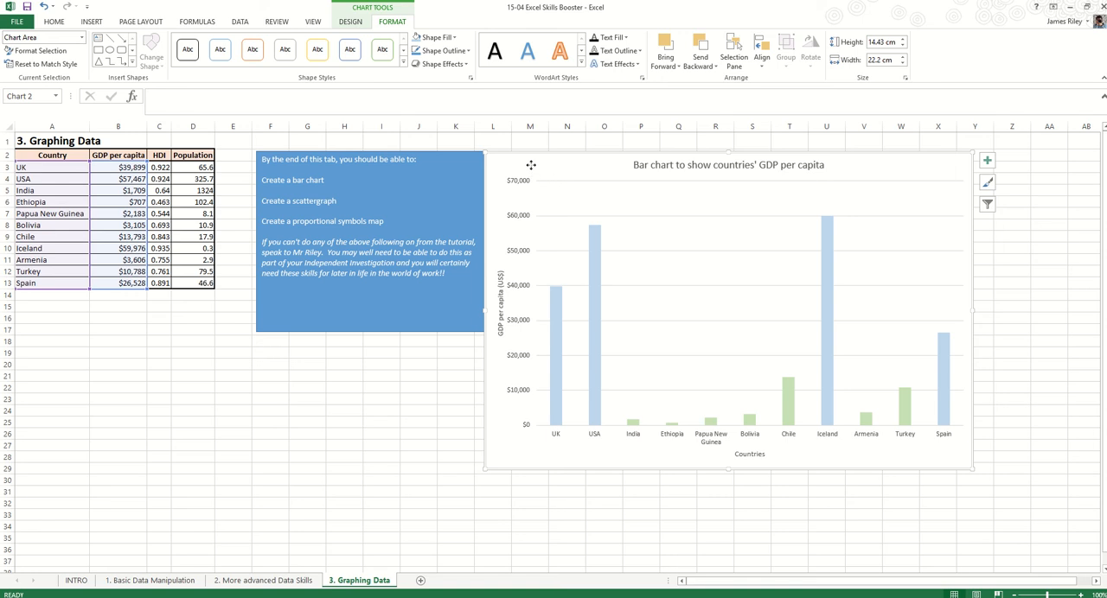
pyautogui.click(352, 22)
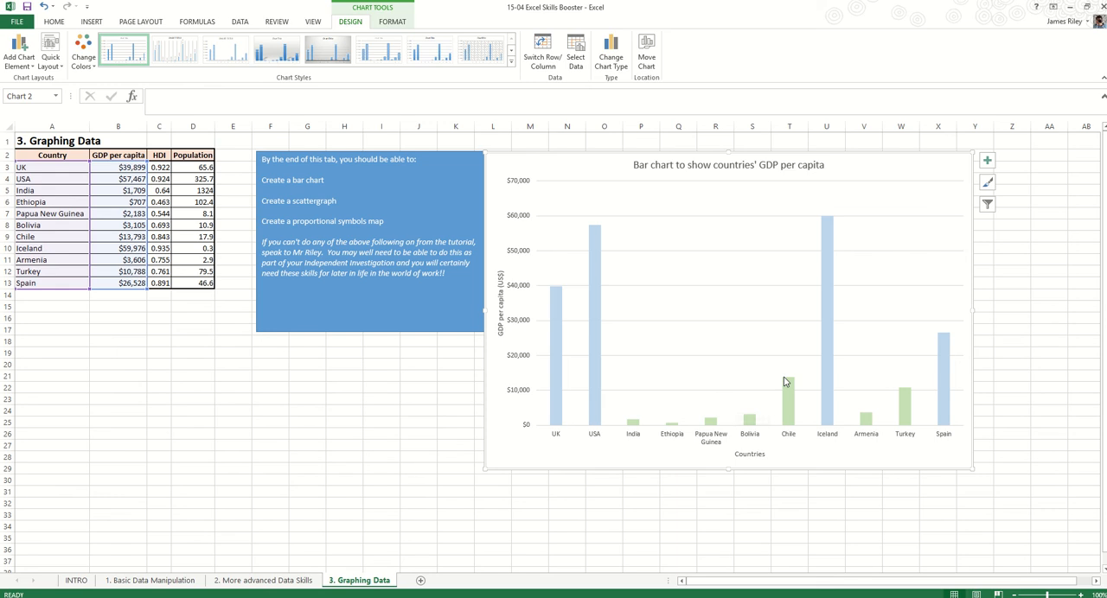
# Enter the row label "Average AC" in cell A14, below Spain
pyautogui.moveTo(785, 382)
pyautogui.click(37, 296)
pyautogui.write('Aver')
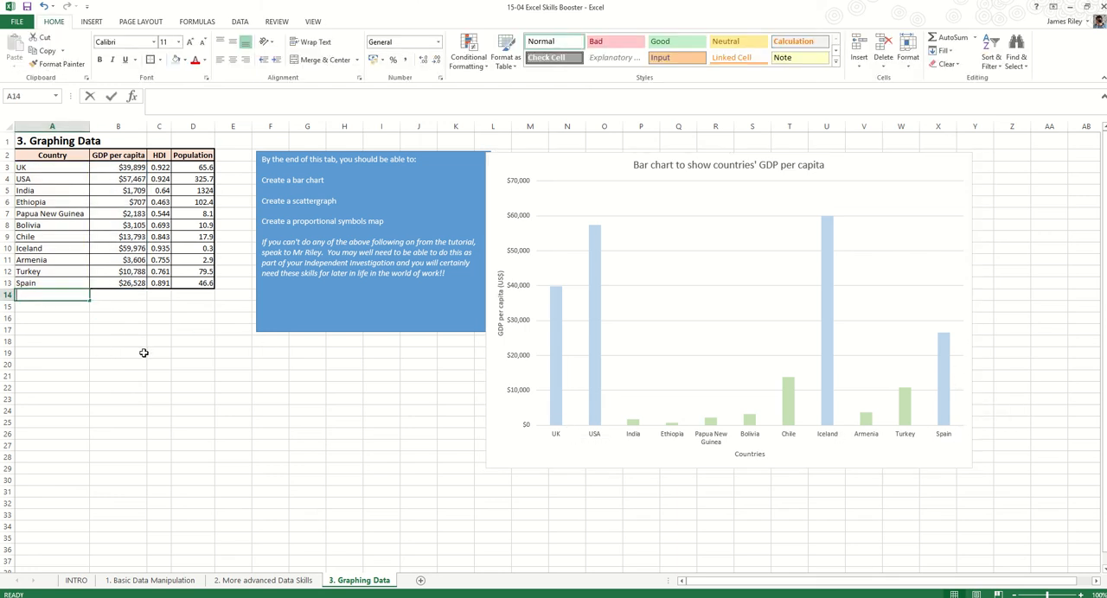
pyautogui.write('aghe')
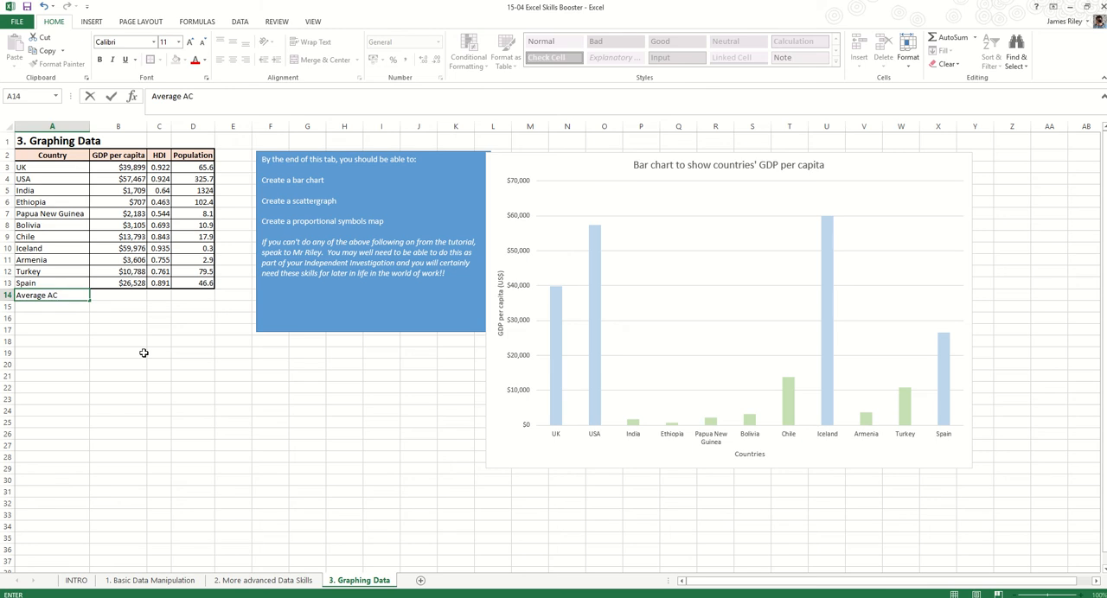
pyautogui.press('Tab')
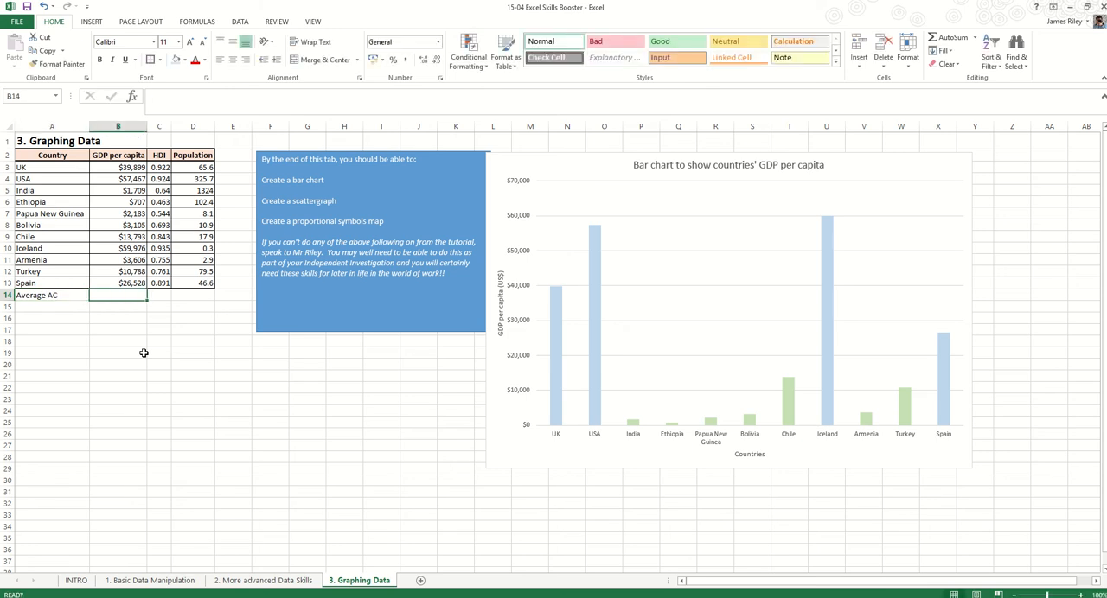
# Calculate the average GDP per capita of the UK, USA, Iceland and Spain in cell B14 with =AVERAGE(B3,B4,B10,B13)
pyautogui.write('=')
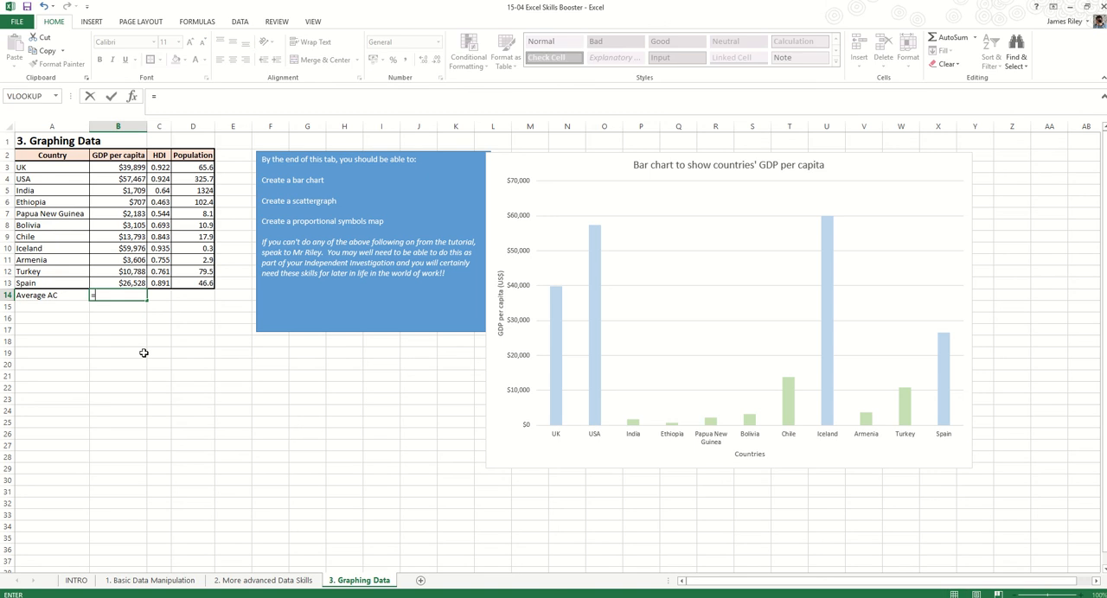
pyautogui.write('AVERA')
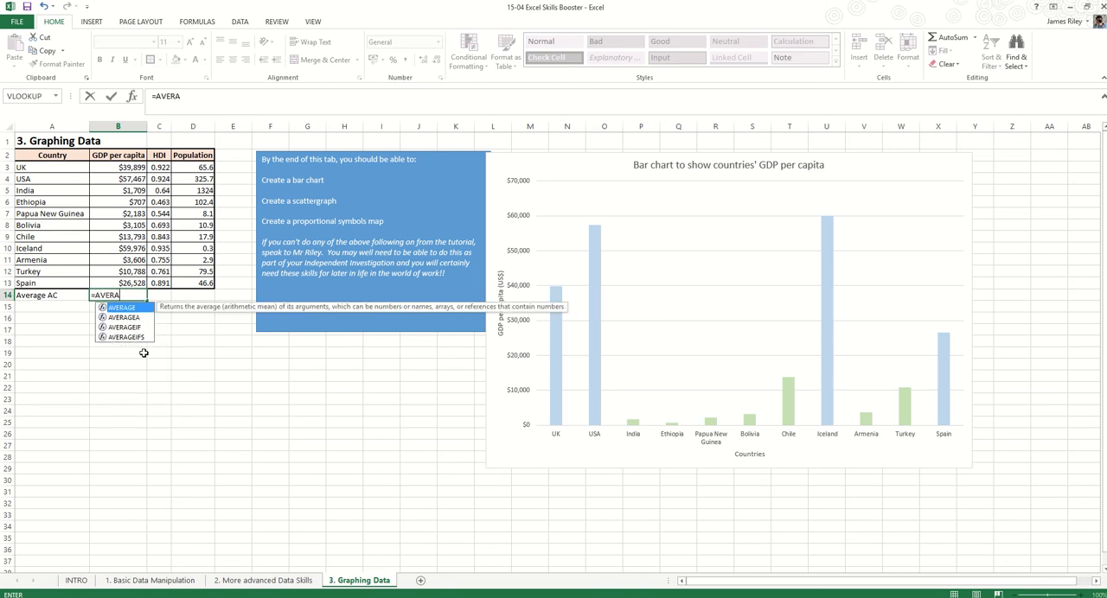
pyautogui.write('GE(')
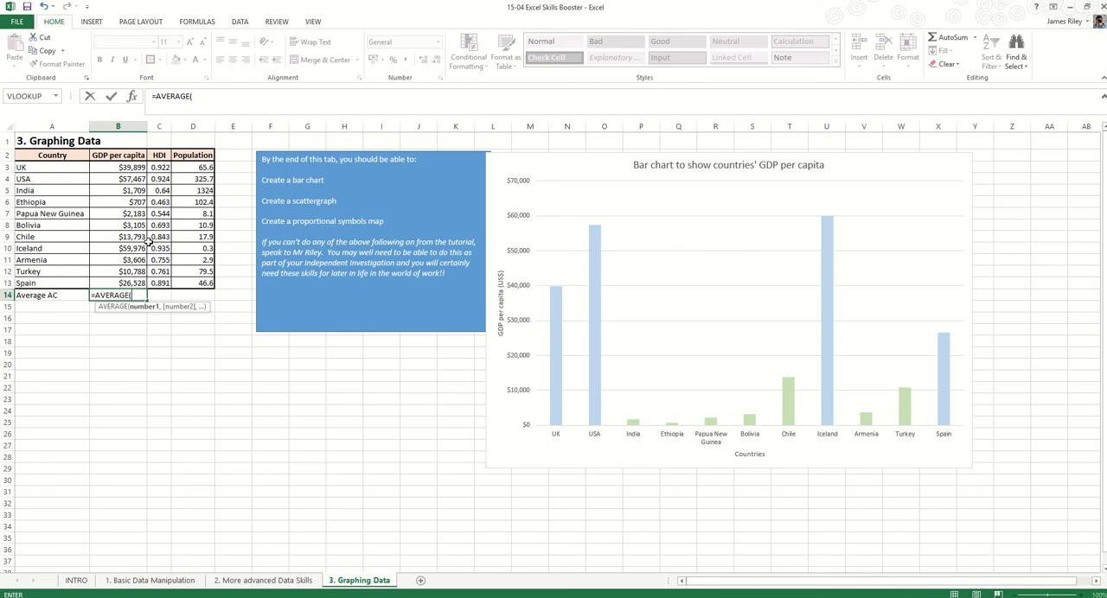
pyautogui.click(134, 168)
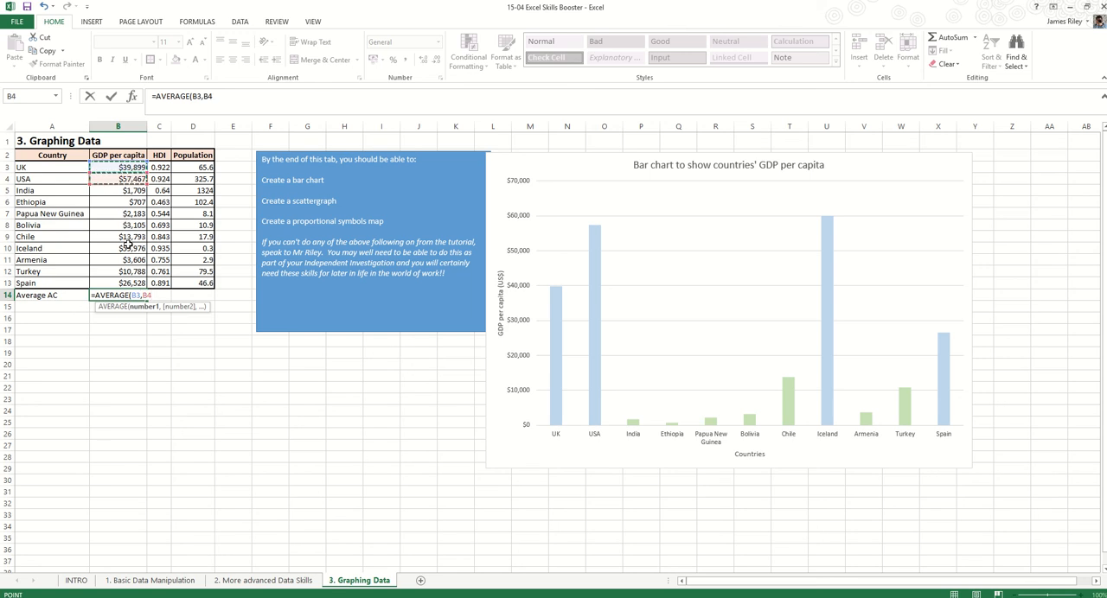
pyautogui.keyDown('ctrl'); pyautogui.click(129, 248); pyautogui.keyUp('ctrl')
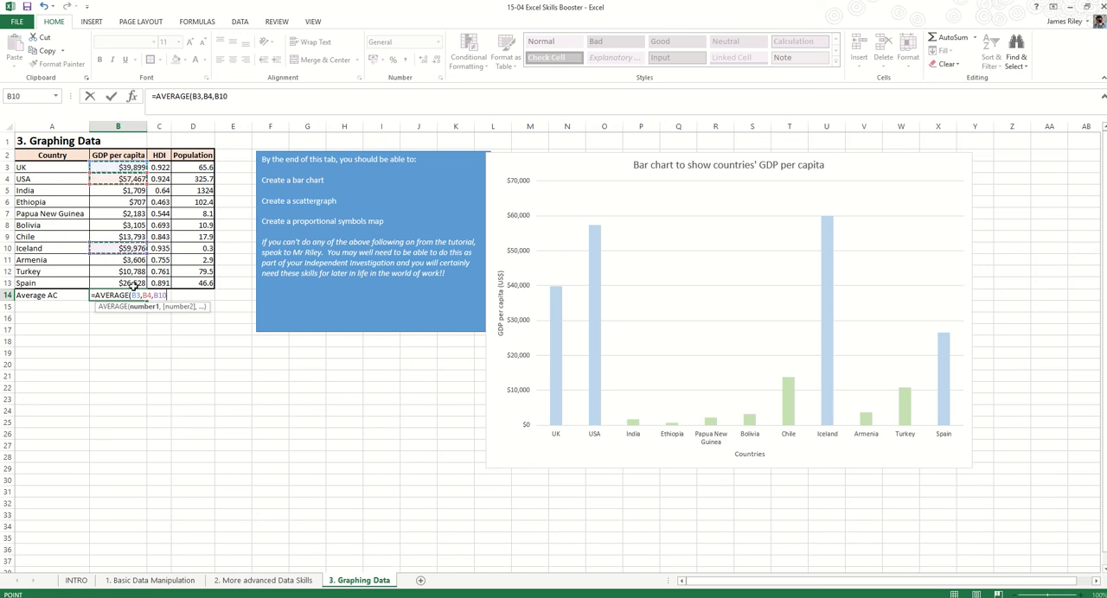
pyautogui.keyDown('ctrl'); pyautogui.click(134, 284); pyautogui.keyUp('ctrl')
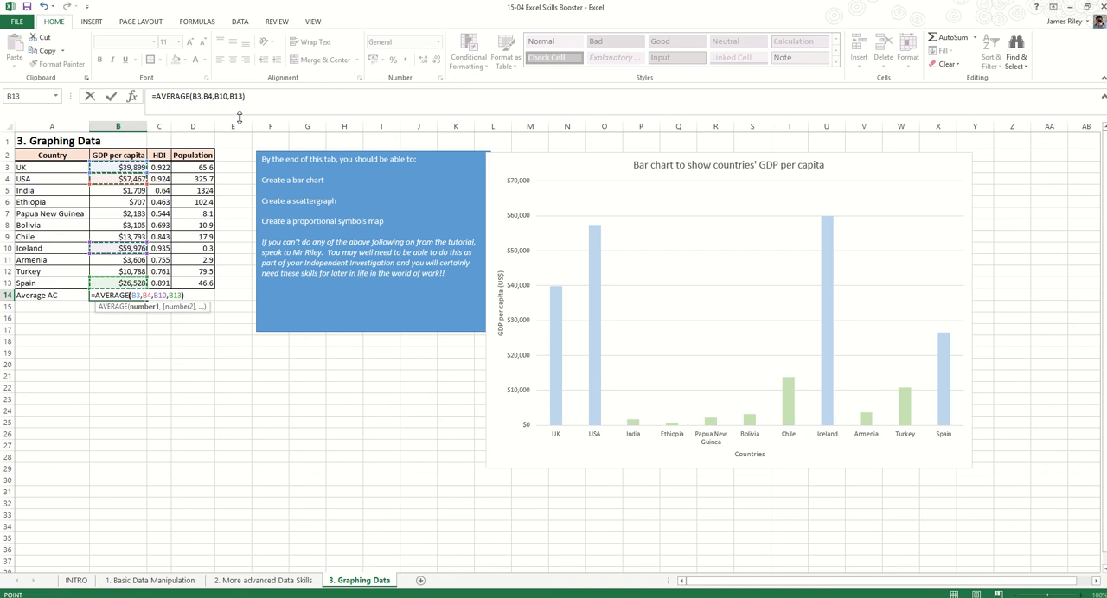
pyautogui.hotkey('ctrl', 'Return')
pyautogui.press('Return')
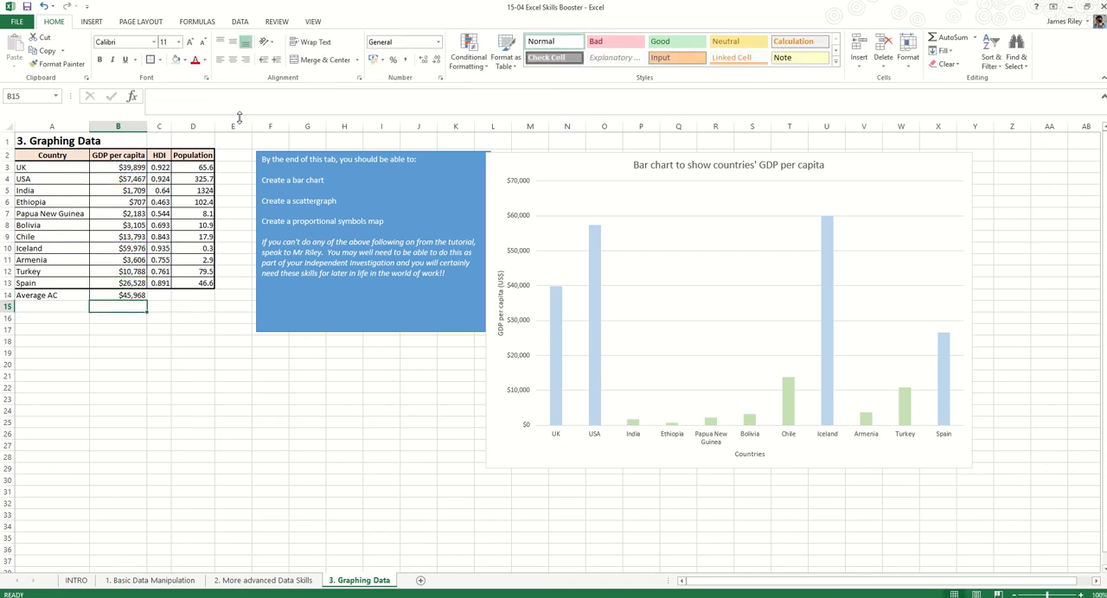
pyautogui.press('Up')
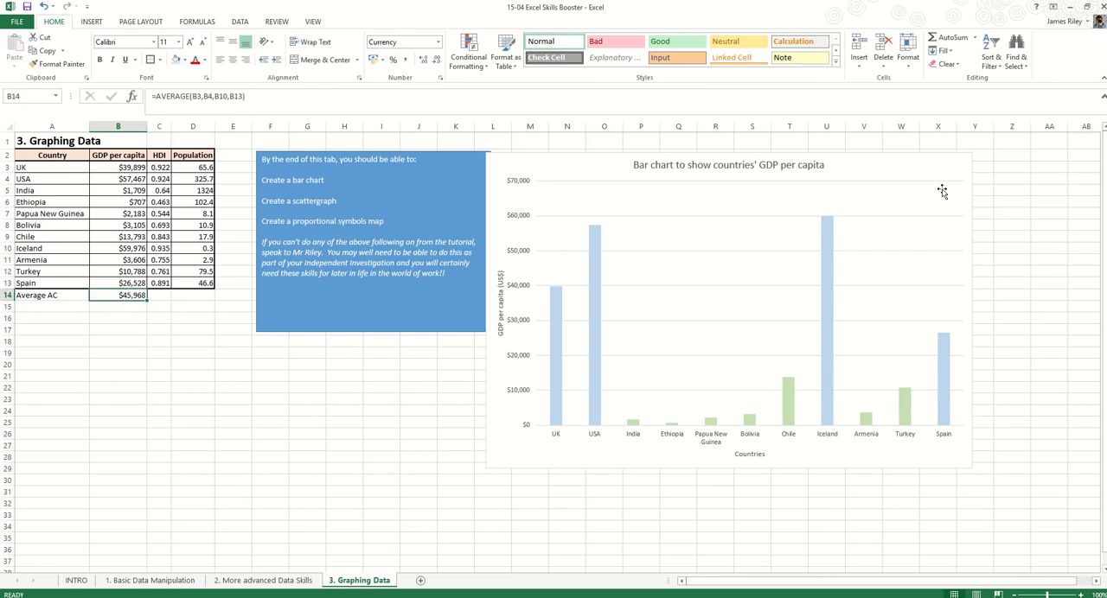
# Extend the bar chart's data range to include the Average AC row and fill only its bar dark blue
pyautogui.click(955, 160)
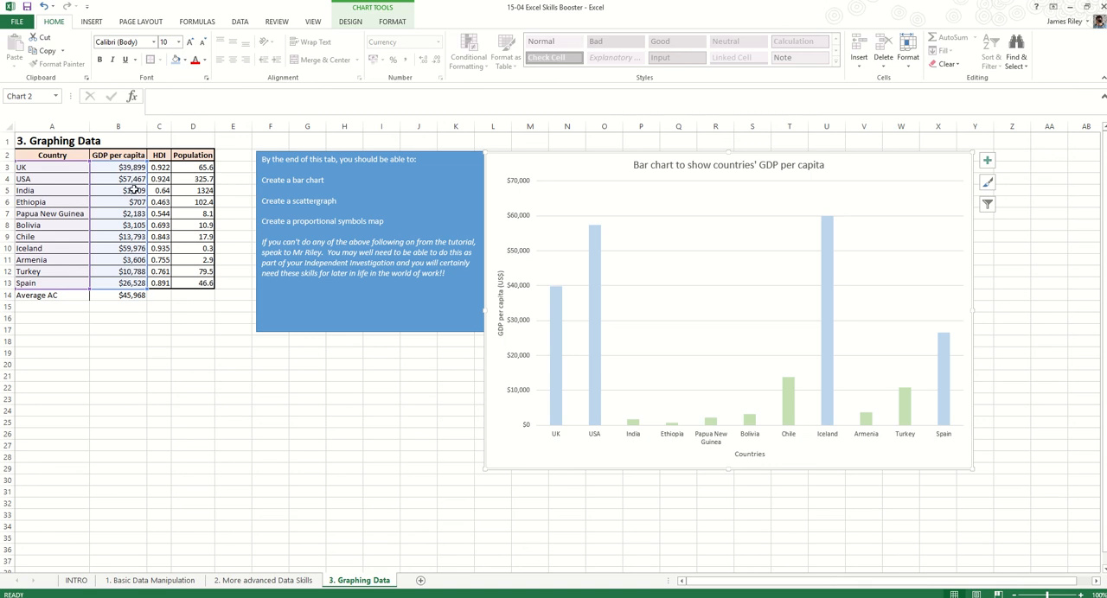
pyautogui.moveTo(140, 292); pyautogui.dragTo(147, 300)
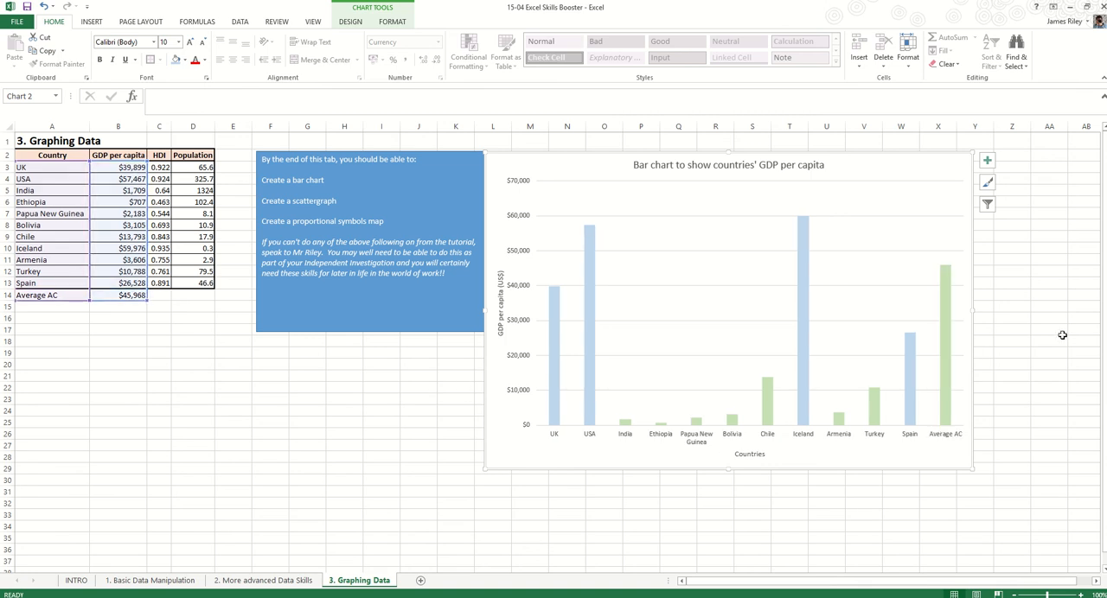
pyautogui.click(948, 303)
pyautogui.click(948, 302)
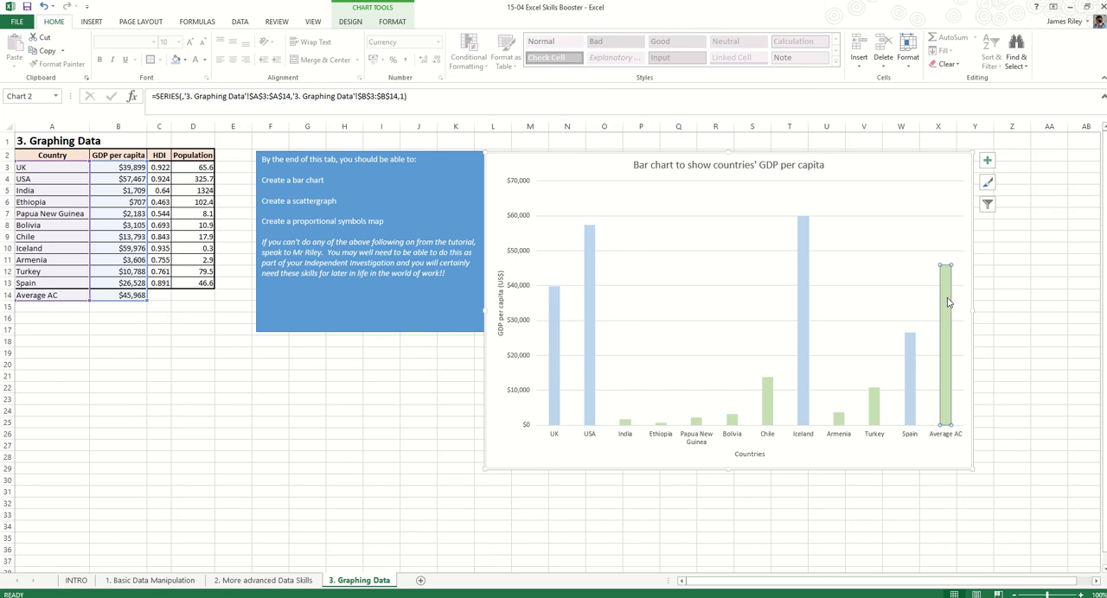
pyautogui.click(390, 22)
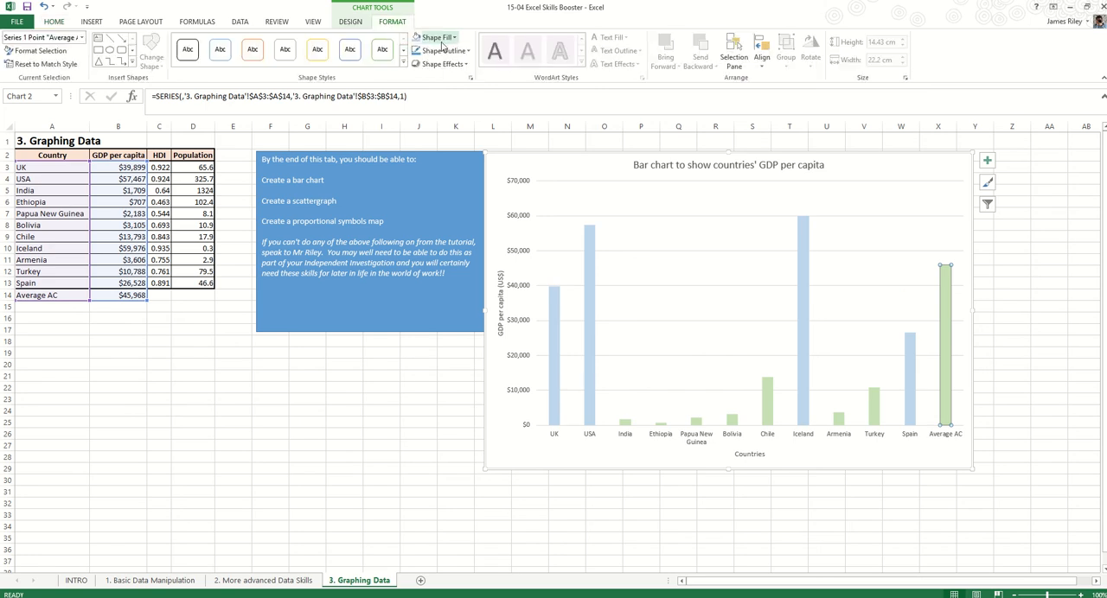
pyautogui.click(435, 37)
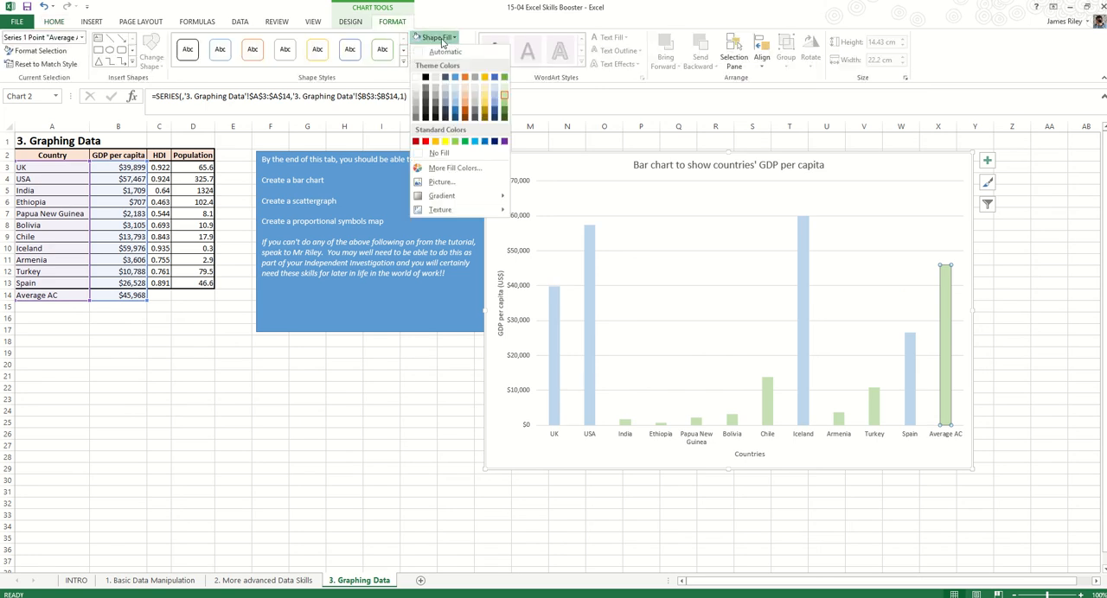
pyautogui.click(498, 113)
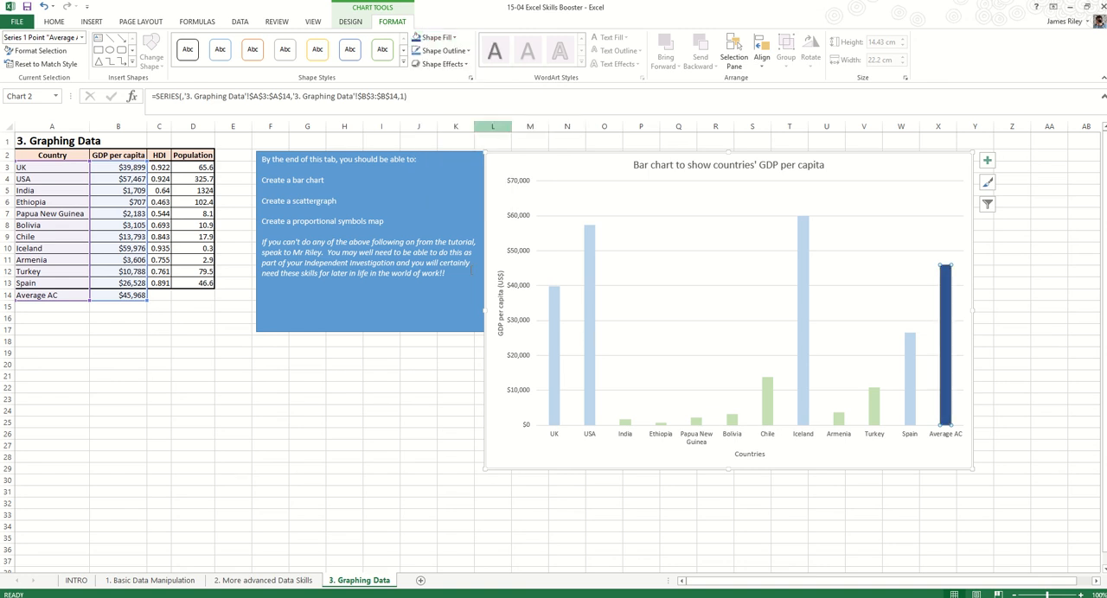
pyautogui.click(417, 408)
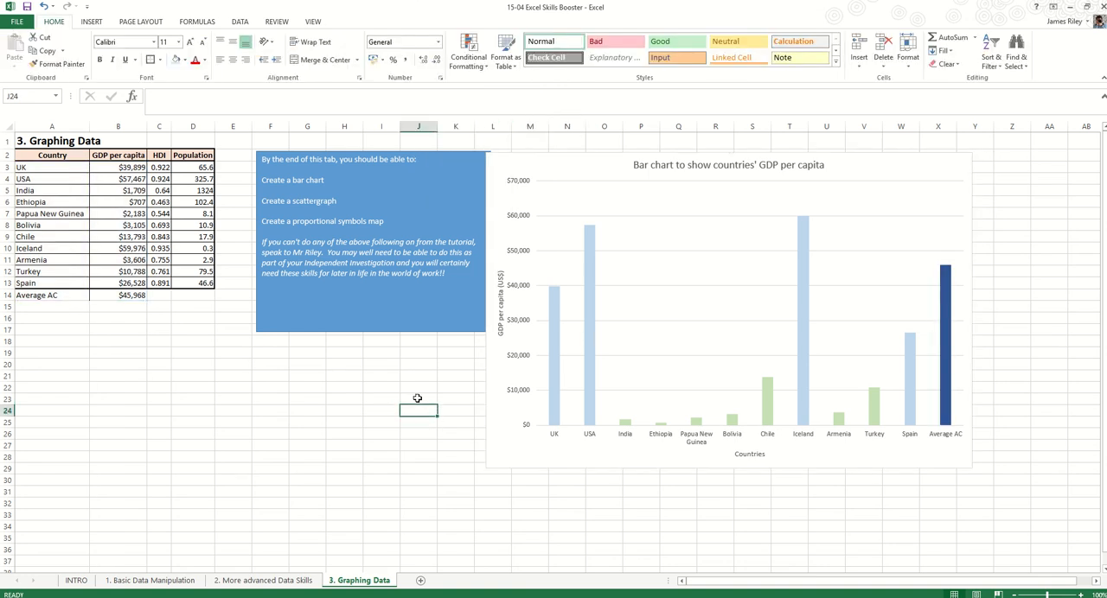
# Enter the row label "Average Others" in cell A15, below Average AC
pyautogui.click(55, 307)
pyautogui.write('A')
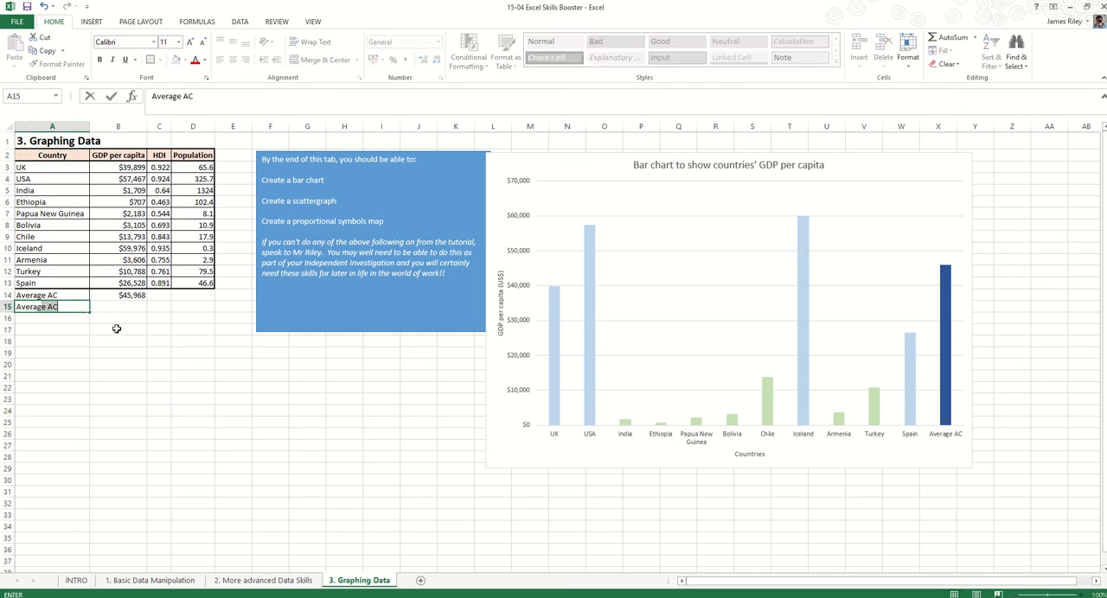
pyautogui.write('verage Others')
pyautogui.press('Tab')
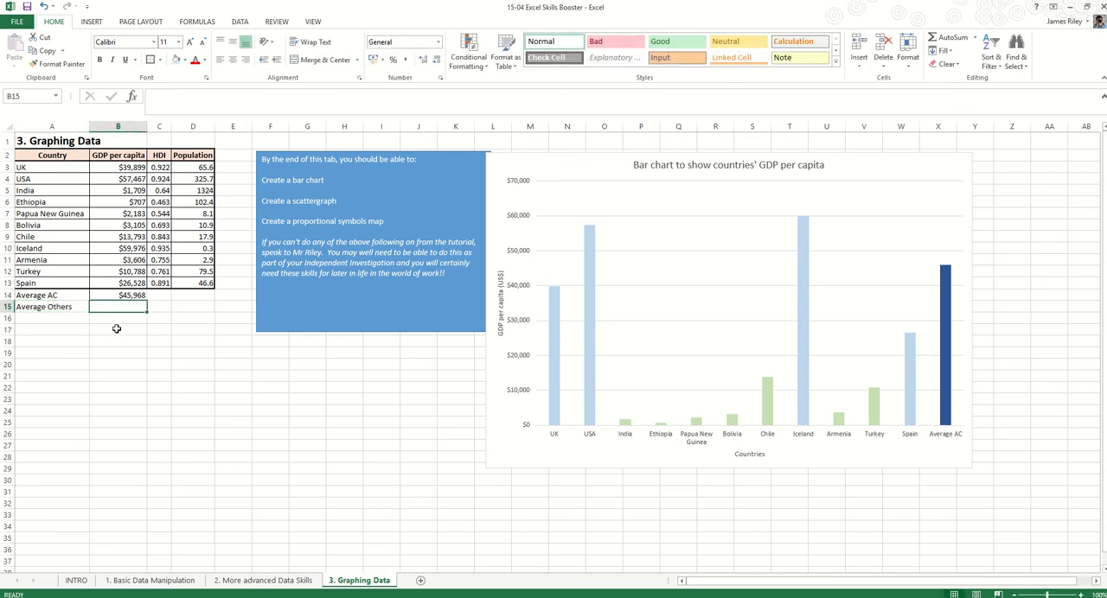
# Calculate the remaining countries' average GDP per capita in cell B15 with =AVERAGE(B5,B6,B7,B8,B9,B11,B12)
pyautogui.write('=AVERAGHE')
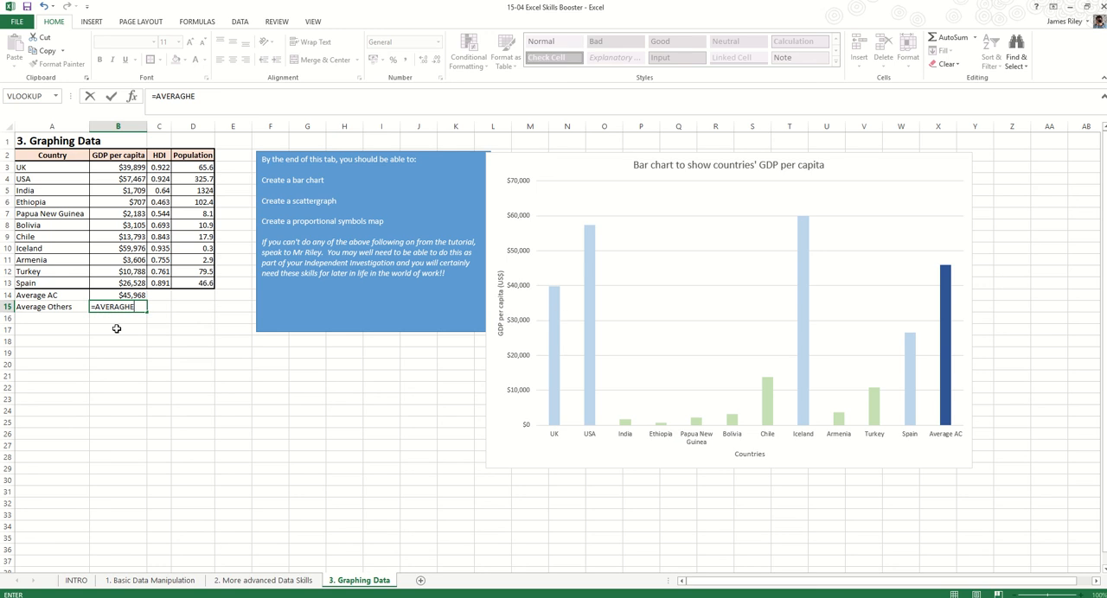
pyautogui.press('BackSpace')
pyautogui.press('BackSpace')
pyautogui.write('E(')
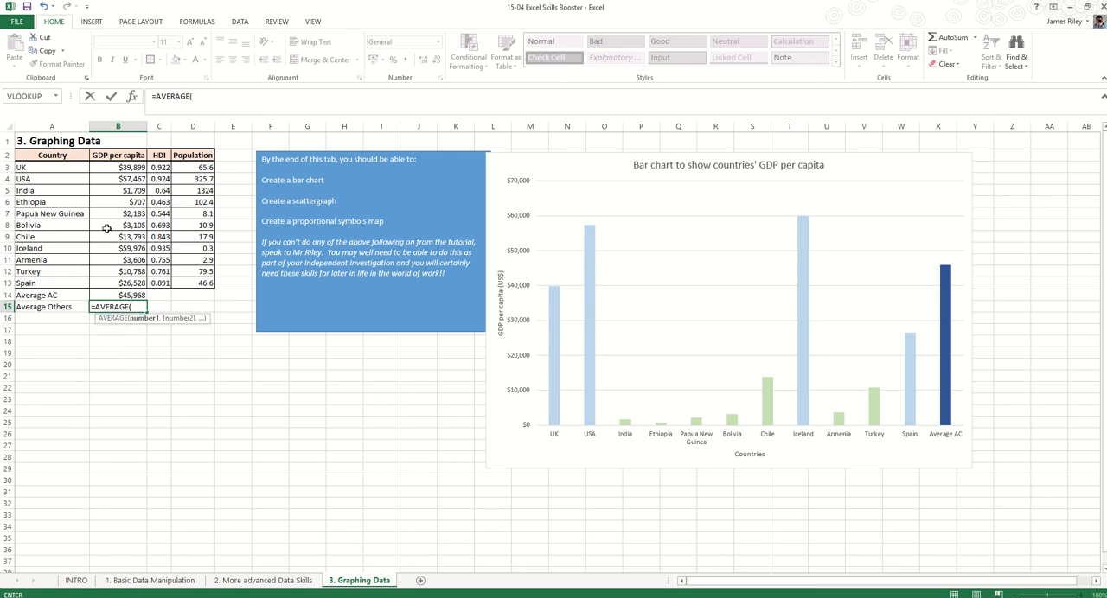
pyautogui.click(127, 191)
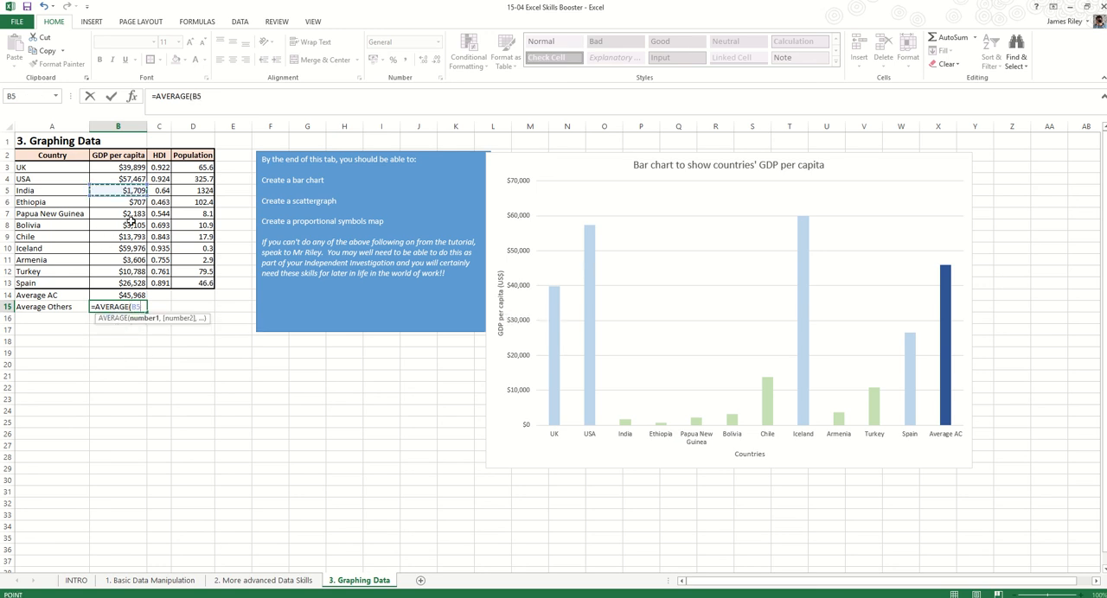
pyautogui.write(',')
pyautogui.click(127, 201)
pyautogui.write(',')
pyautogui.click(127, 214)
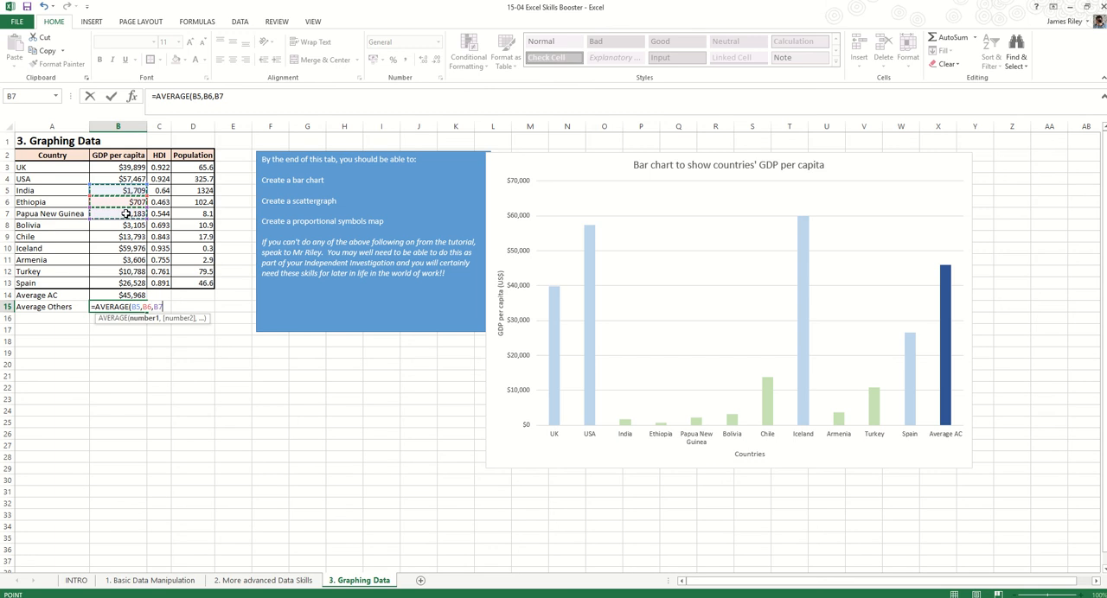
pyautogui.write(',')
pyautogui.click(127, 225)
pyautogui.write(',')
pyautogui.click(127, 237)
pyautogui.write(',')
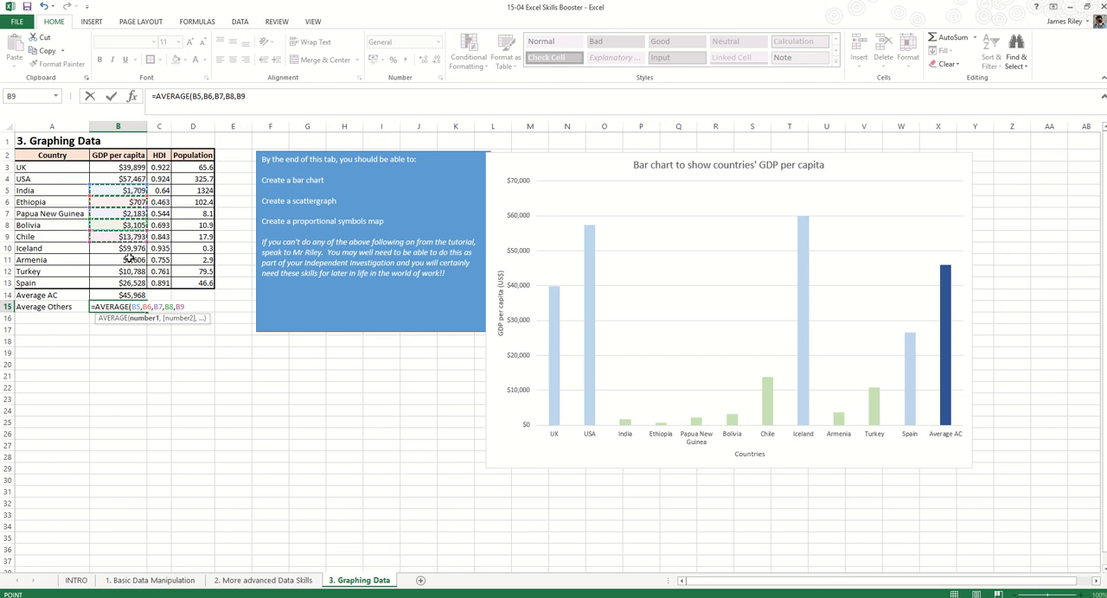
pyautogui.click(127, 260)
pyautogui.write(',')
pyautogui.click(127, 272)
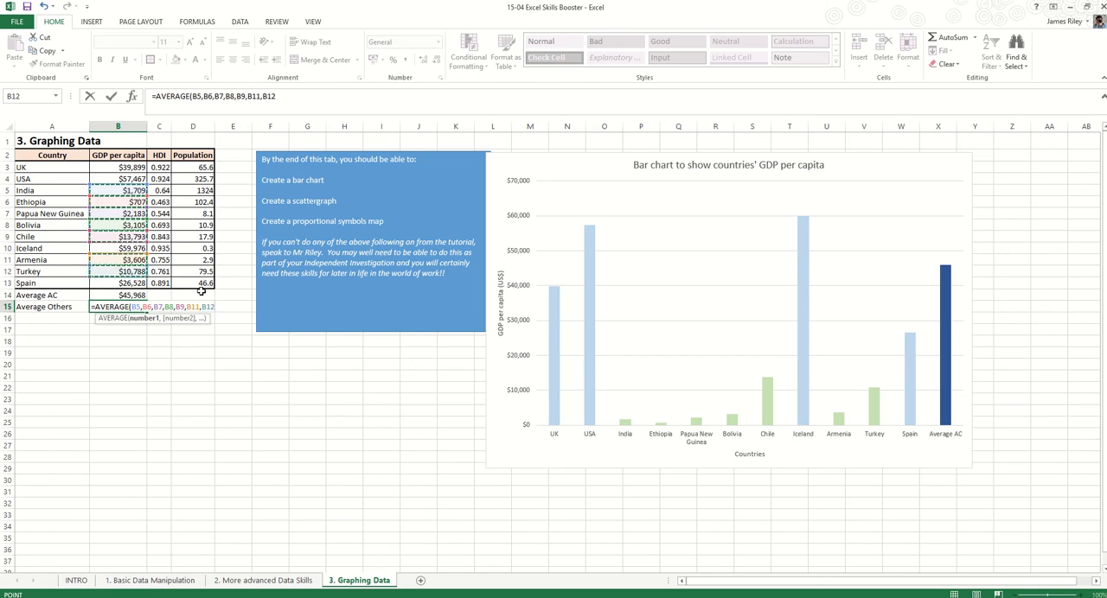
pyautogui.write(')')
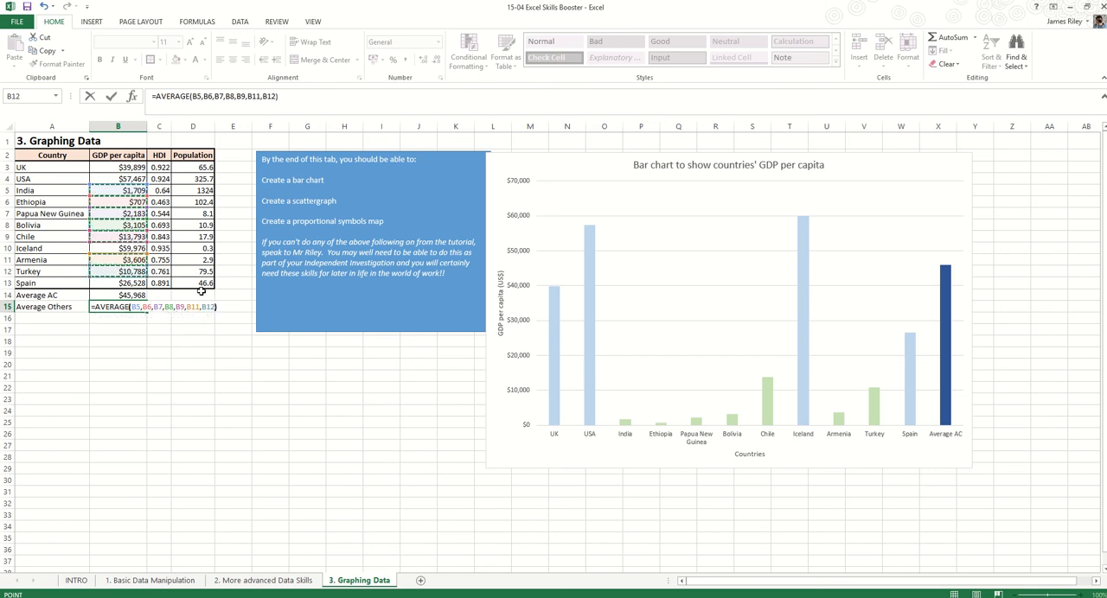
pyautogui.press('Return')
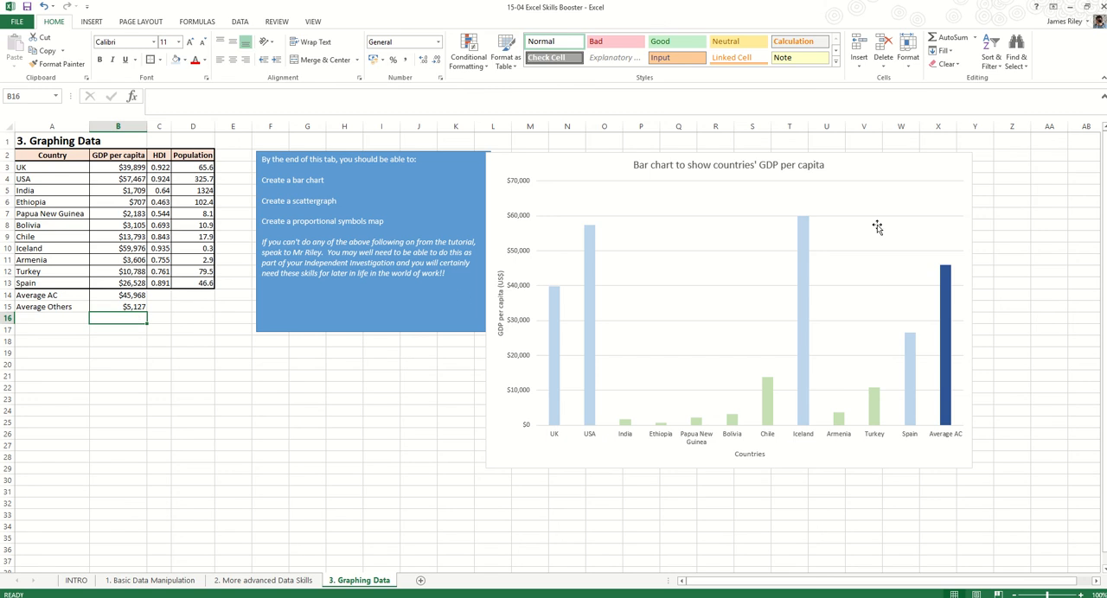
# Extend the bar chart's data range to include the Average Others row and fill only its bar dark green
pyautogui.click(877, 192)
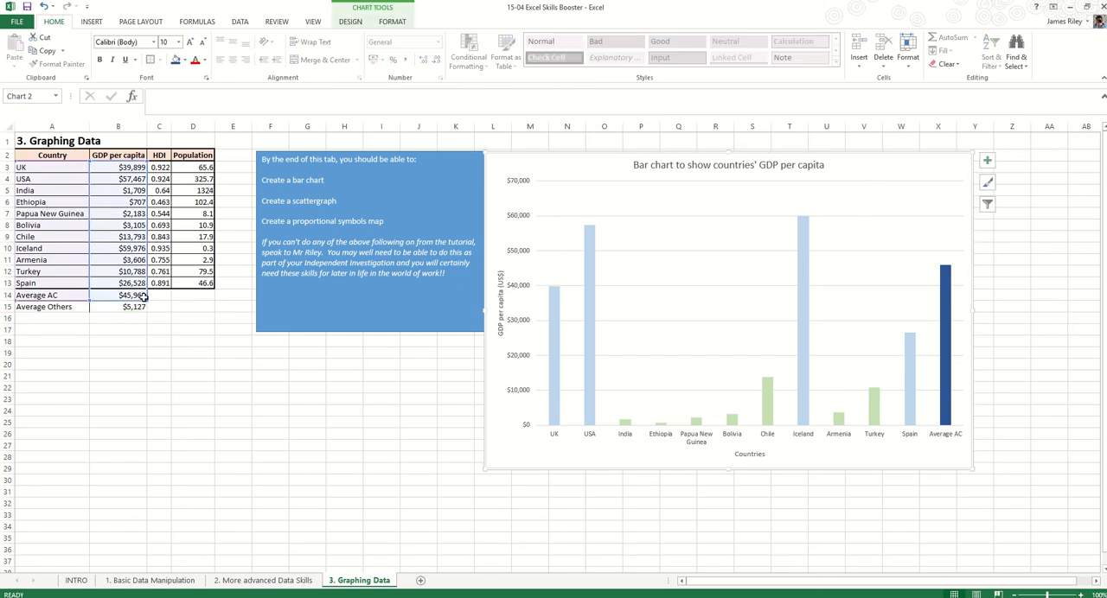
pyautogui.moveTo(147, 300); pyautogui.dragTo(148, 310)
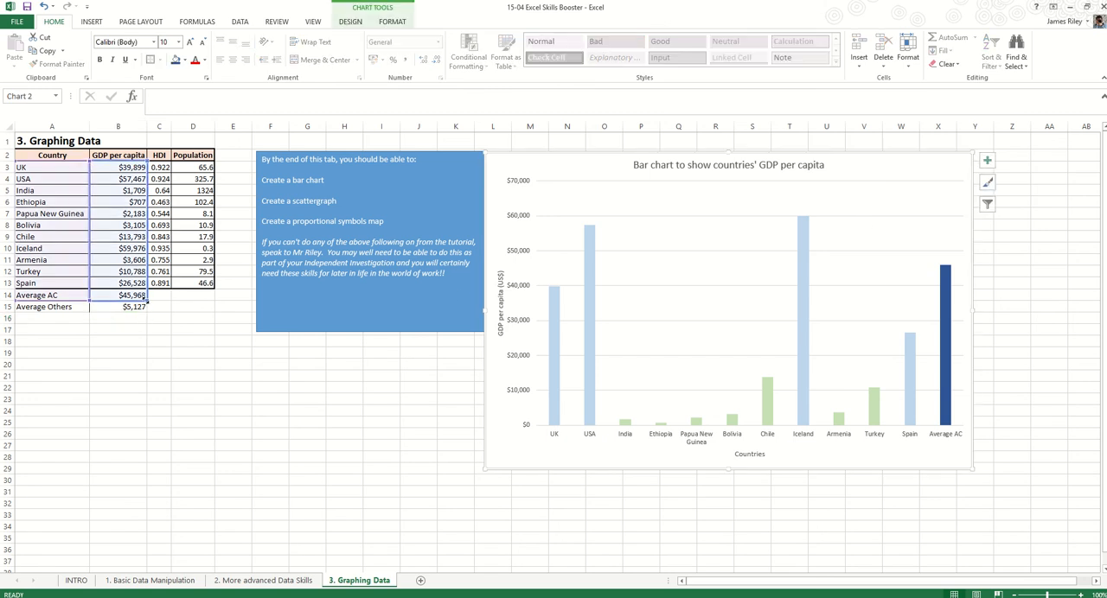
pyautogui.click(1012, 510)
pyautogui.click(947, 418)
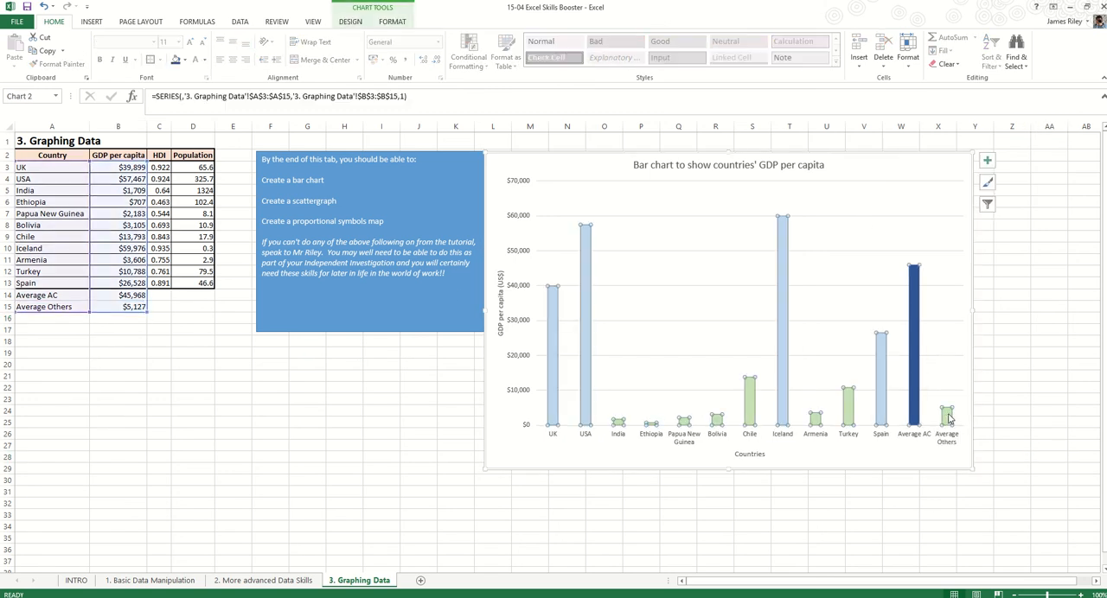
pyautogui.click(947, 417)
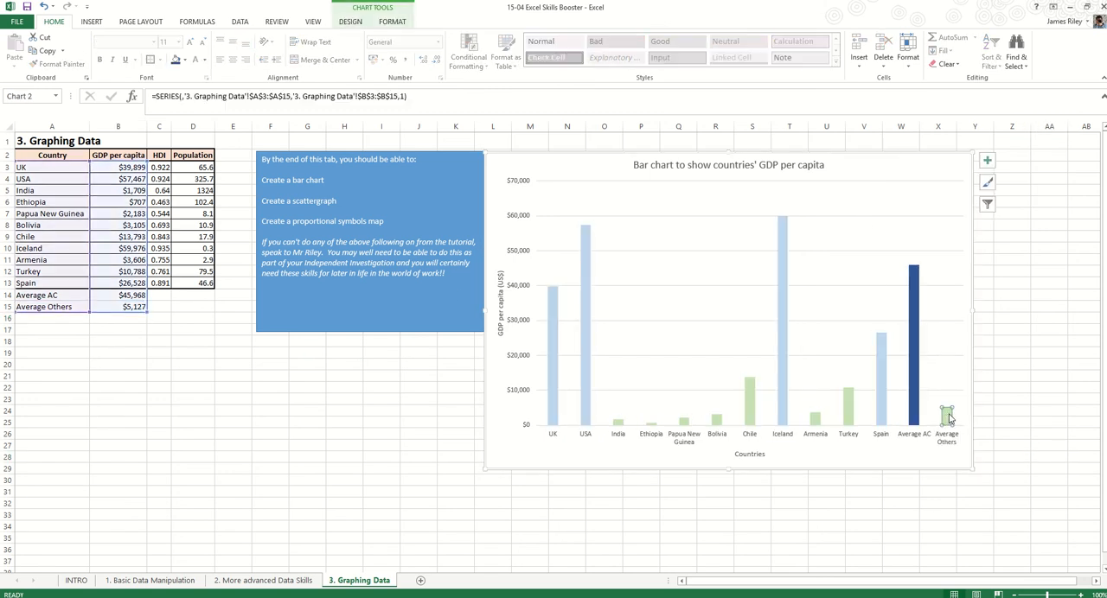
pyautogui.click(391, 22)
pyautogui.click(434, 37)
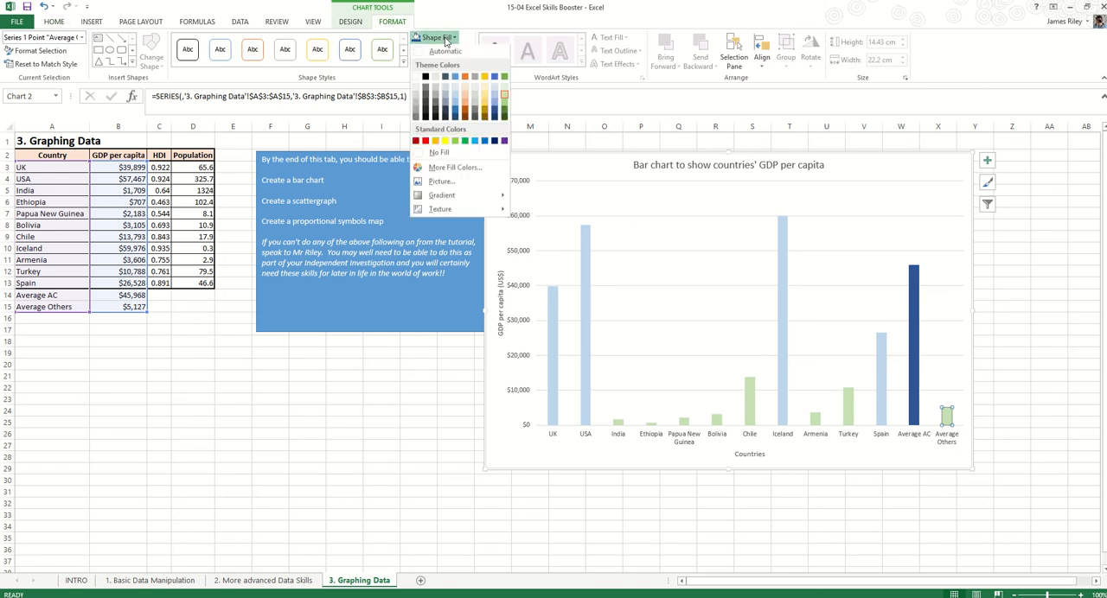
pyautogui.click(505, 113)
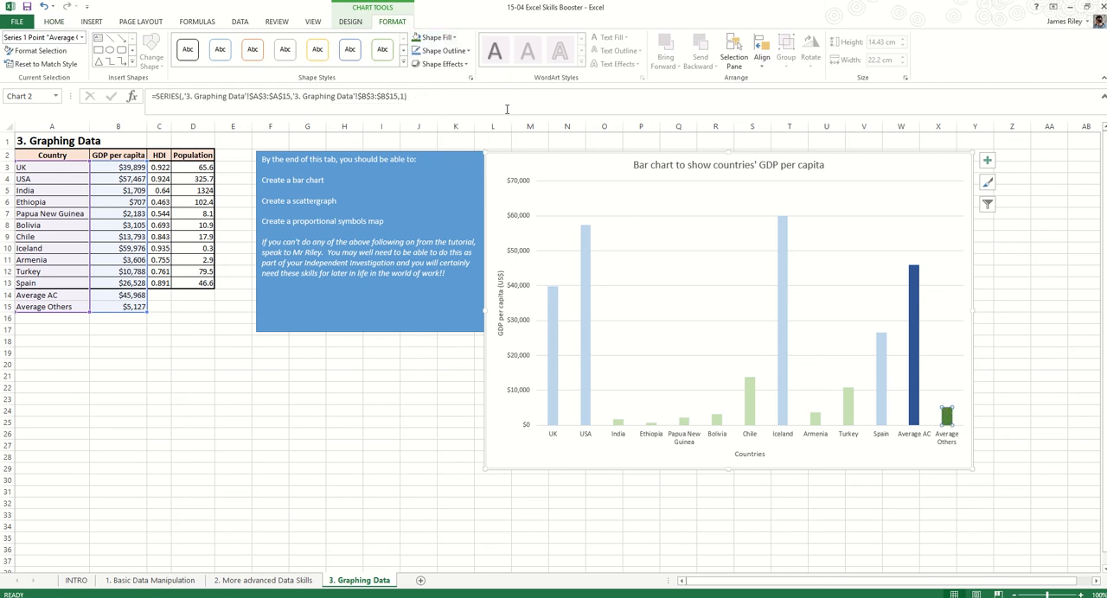
pyautogui.click(1022, 344)
pyautogui.click(378, 410)
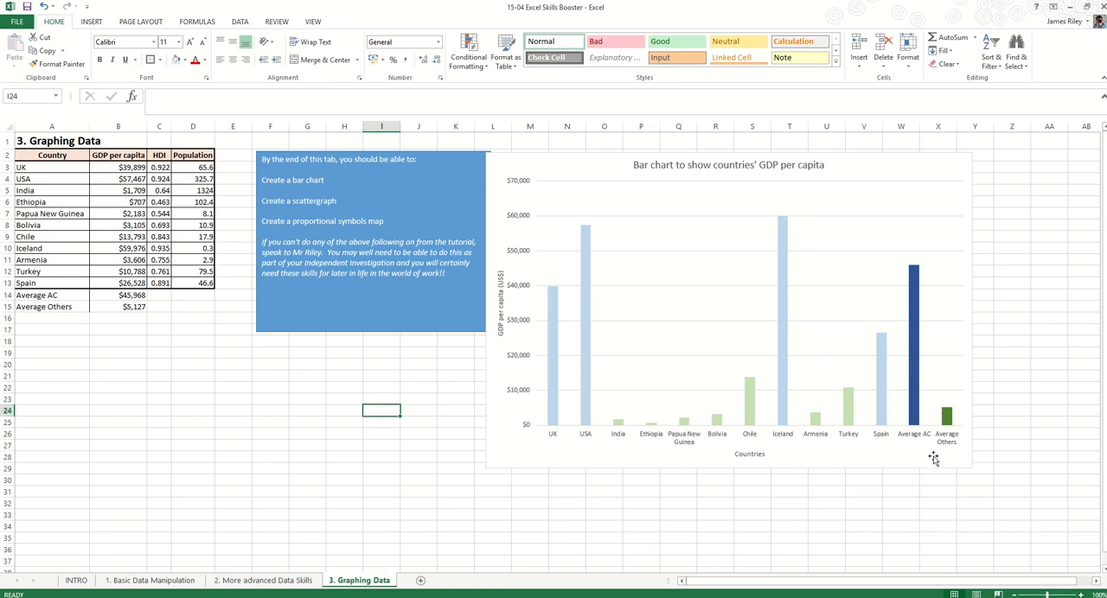
# Draw a vertical straight line about 13 cm high on the chart between the Spain and Average AC bars
pyautogui.click(1022, 281)
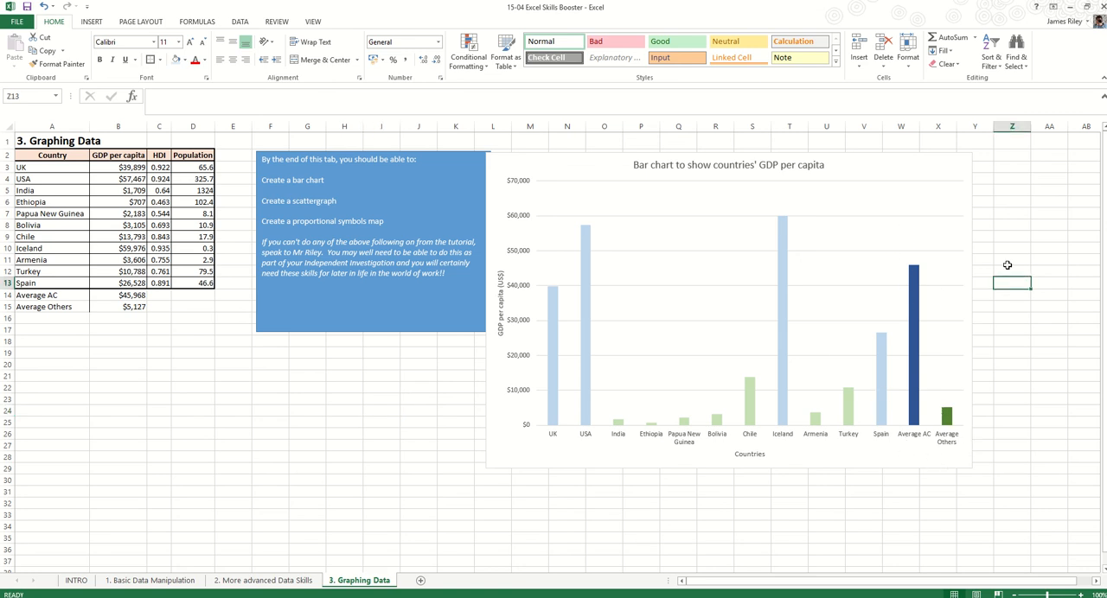
pyautogui.click(91, 21)
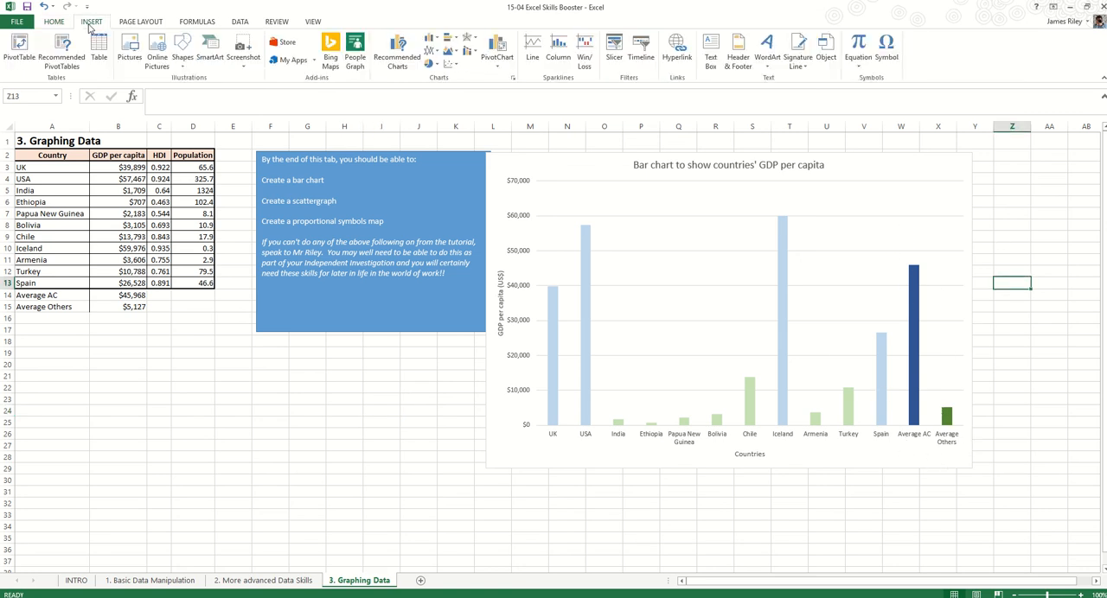
pyautogui.click(183, 51)
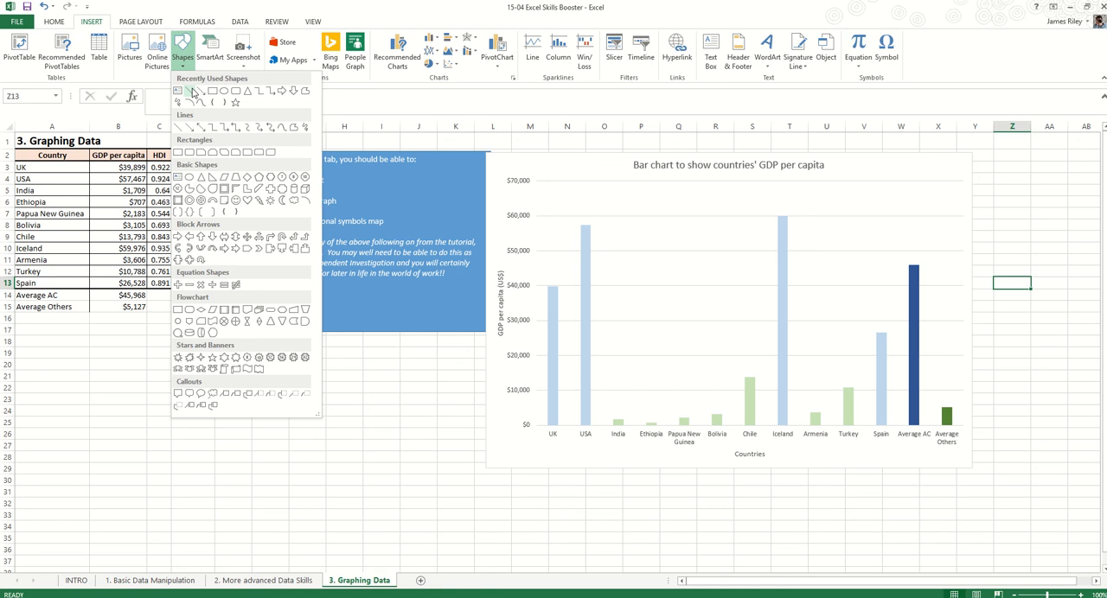
pyautogui.click(197, 91)
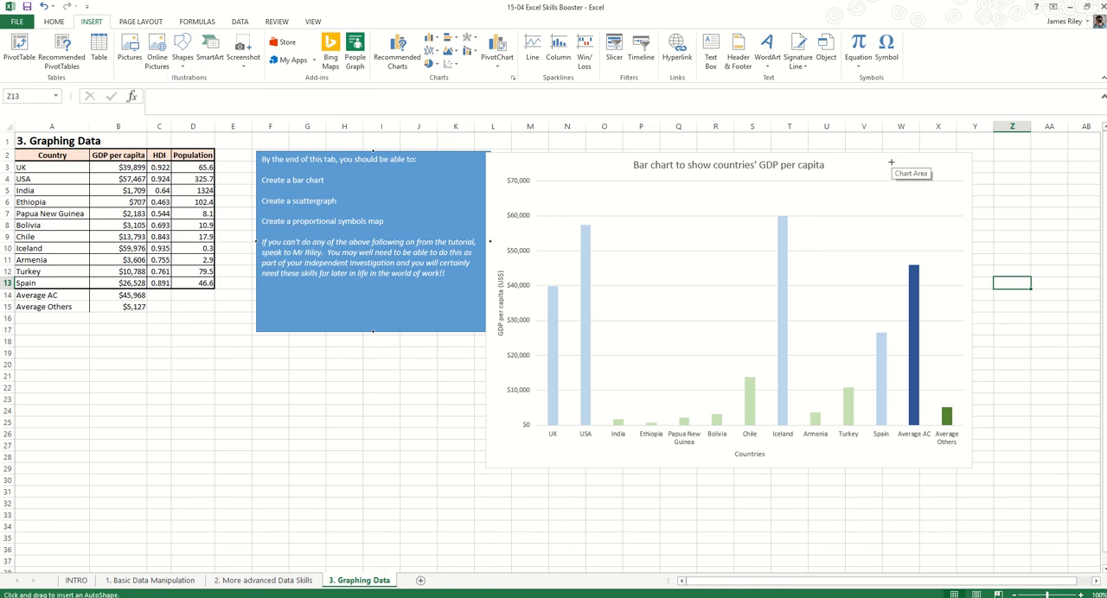
pyautogui.moveTo(892, 161)
pyautogui.mouseDown()
pyautogui.moveTo(913, 447)
pyautogui.moveTo(933, 441)
pyautogui.moveTo(847, 443)
pyautogui.moveTo(934, 435)
pyautogui.moveTo(903, 472)
pyautogui.moveTo(887, 364)
pyautogui.moveTo(900, 357)
pyautogui.moveTo(913, 448)
pyautogui.mouseUp()
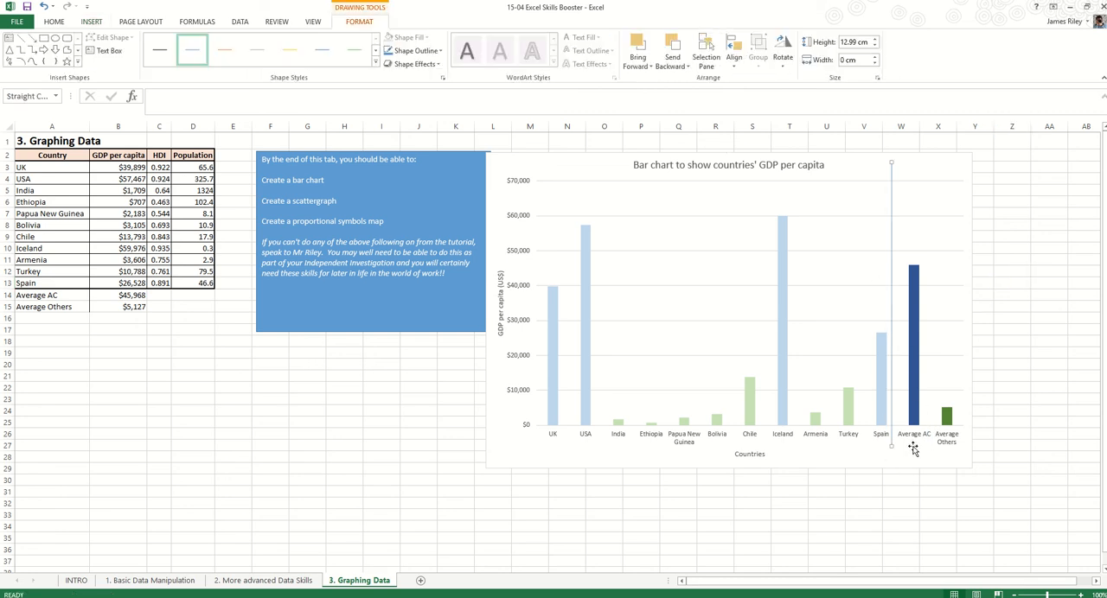
pyautogui.press('Right')
pyautogui.press('Right')
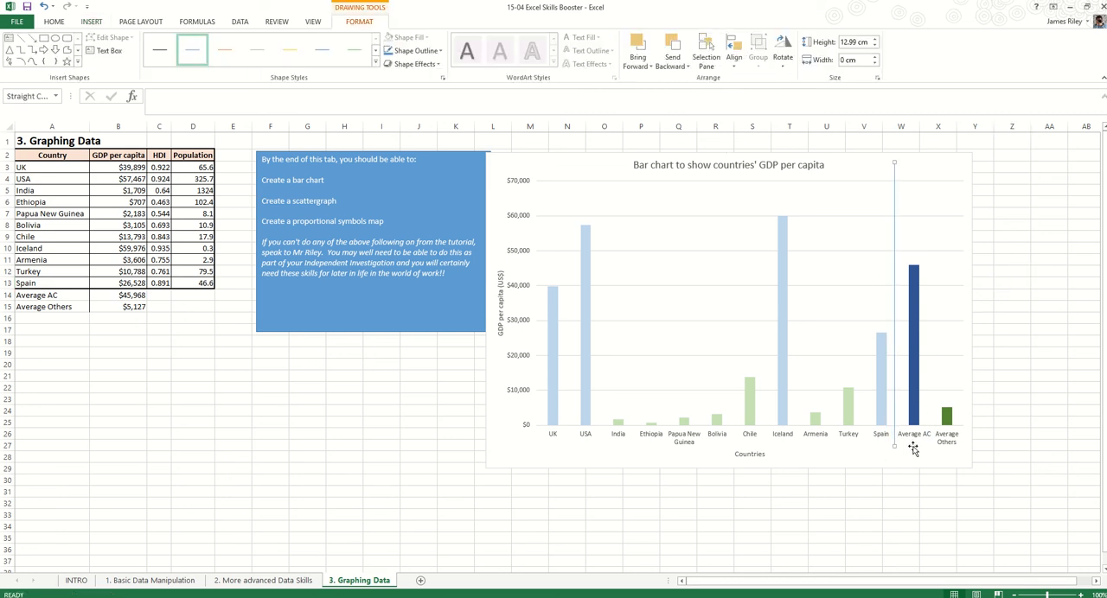
pyautogui.press('Left')
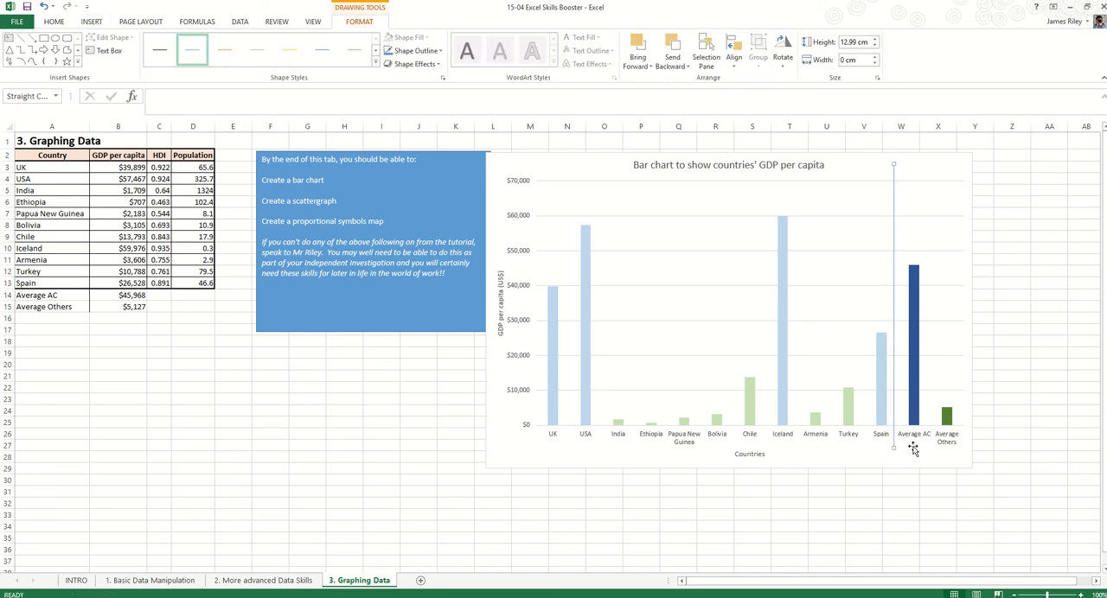
# Format the vertical divider line's outline as dark grey, 3 pt thick and dashed
pyautogui.click(428, 51)
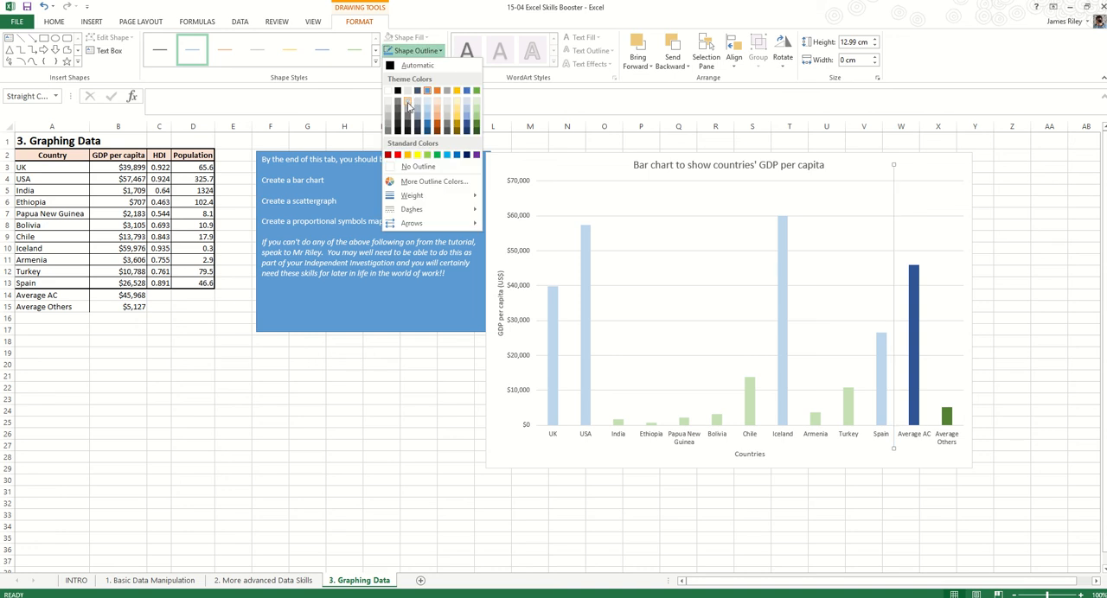
pyautogui.click(399, 109)
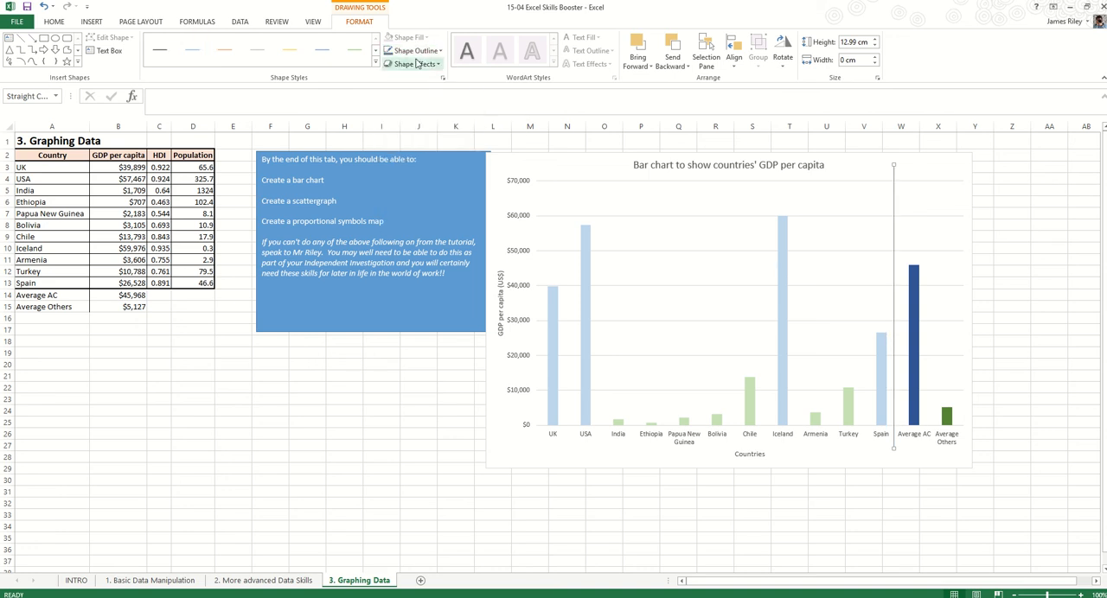
pyautogui.click(416, 51)
pyautogui.moveTo(432, 196)
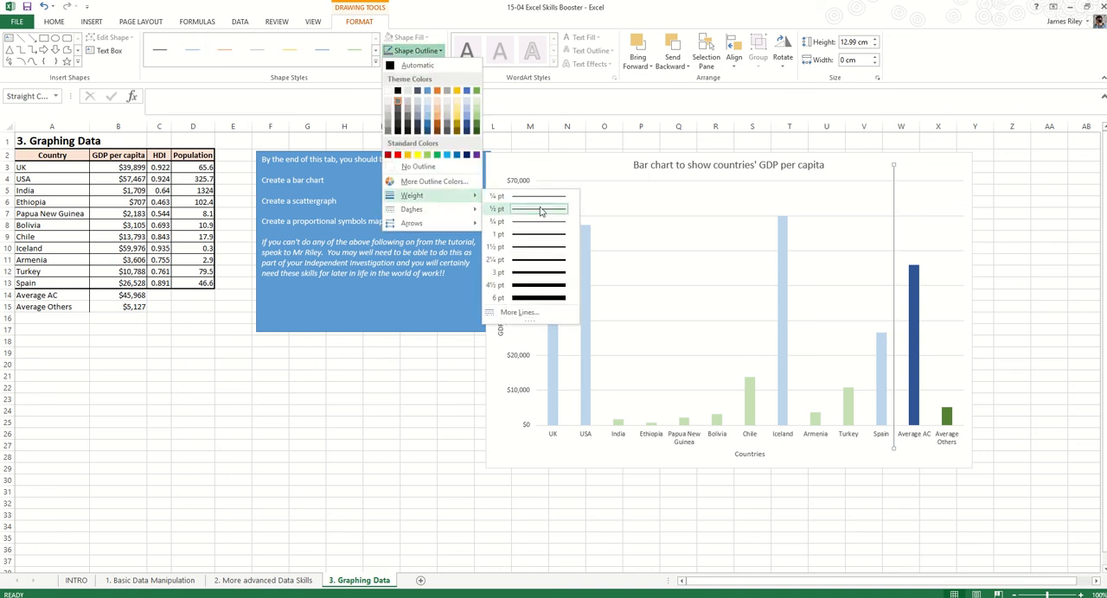
pyautogui.click(544, 273)
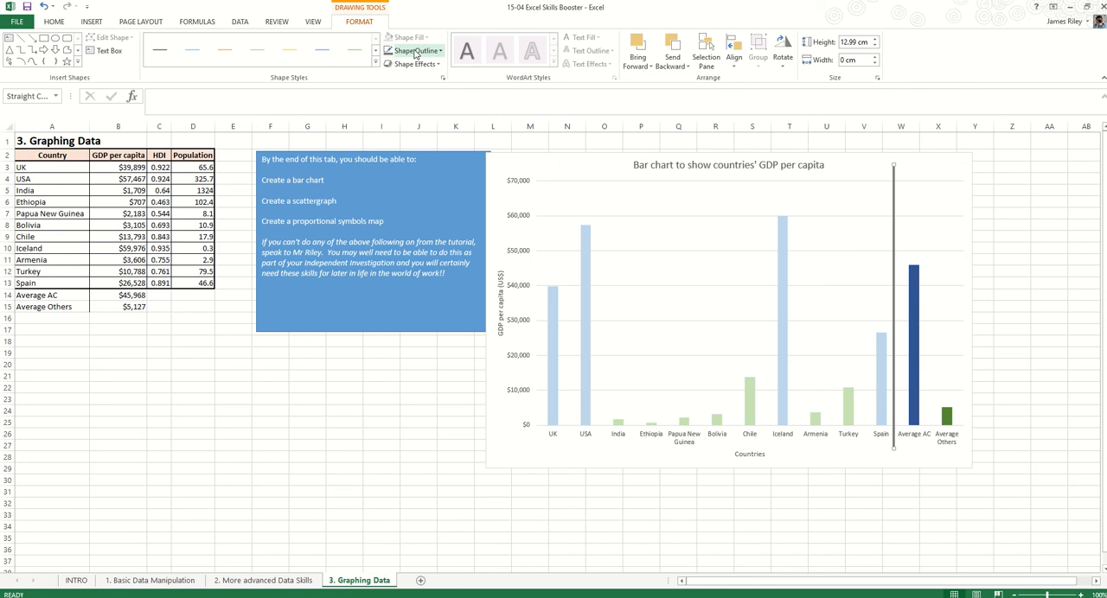
pyautogui.click(416, 51)
pyautogui.moveTo(432, 210)
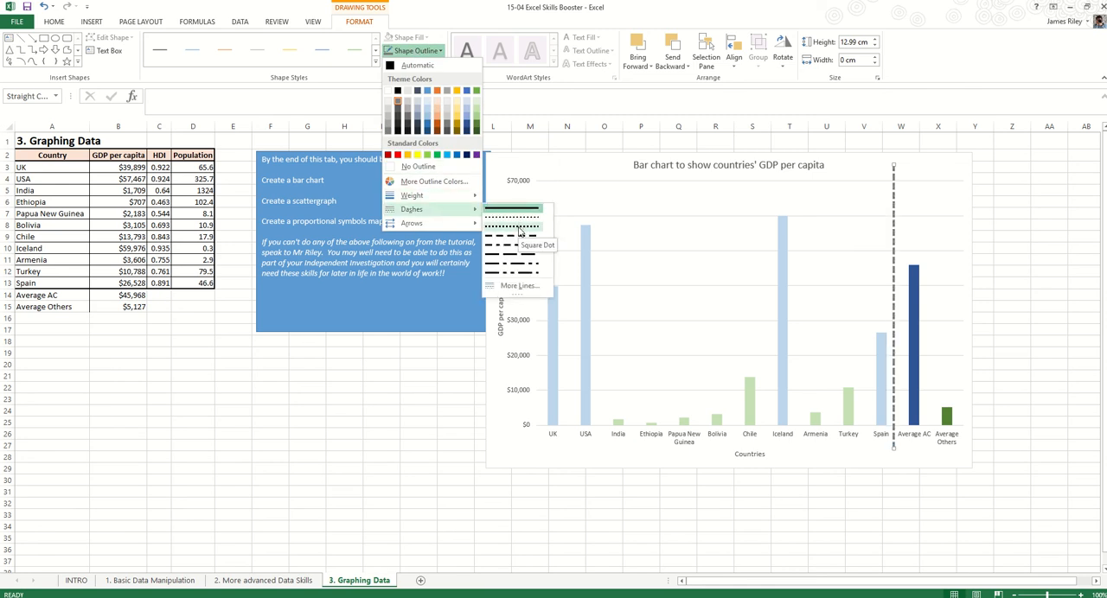
pyautogui.click(517, 237)
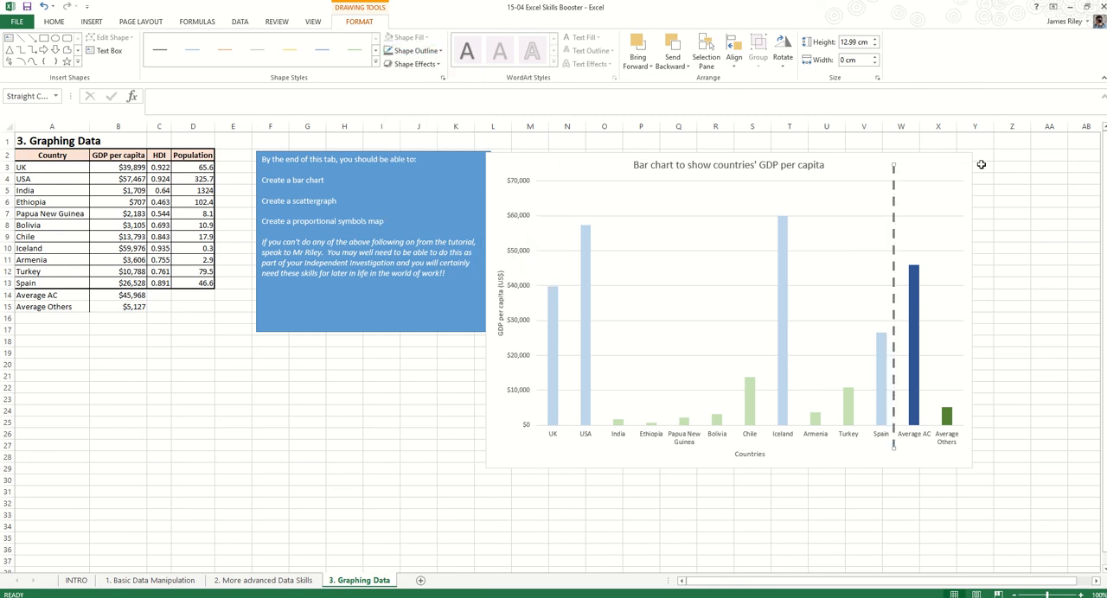
# Nudge the dashed divider slightly right to centre it between the Spain and Average AC bars, and deselect it
pyautogui.press('Right')
pyautogui.press('Right')
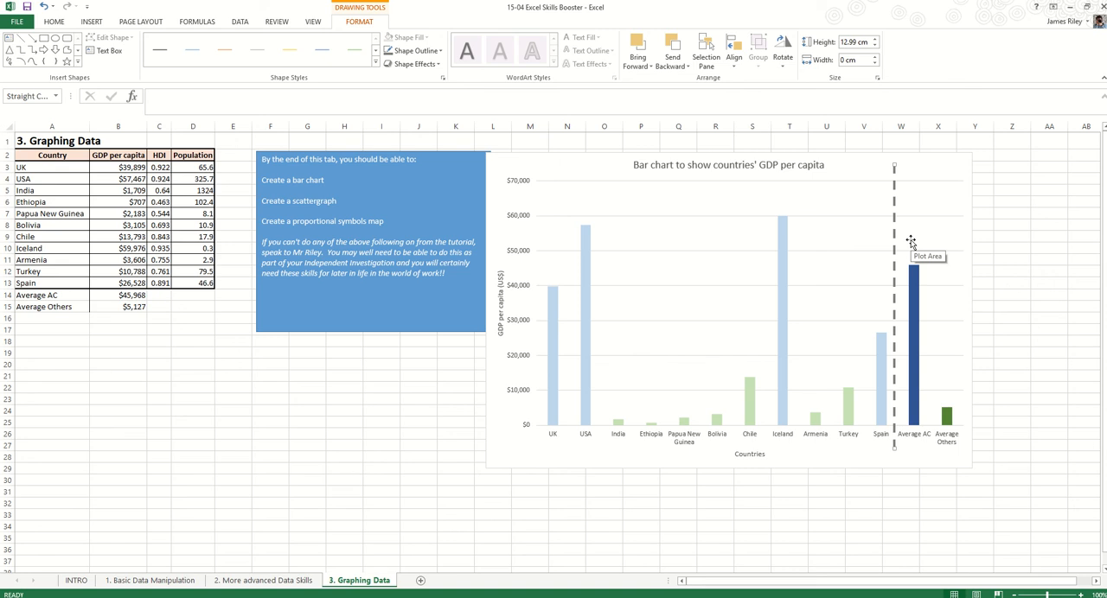
pyautogui.click(1006, 223)
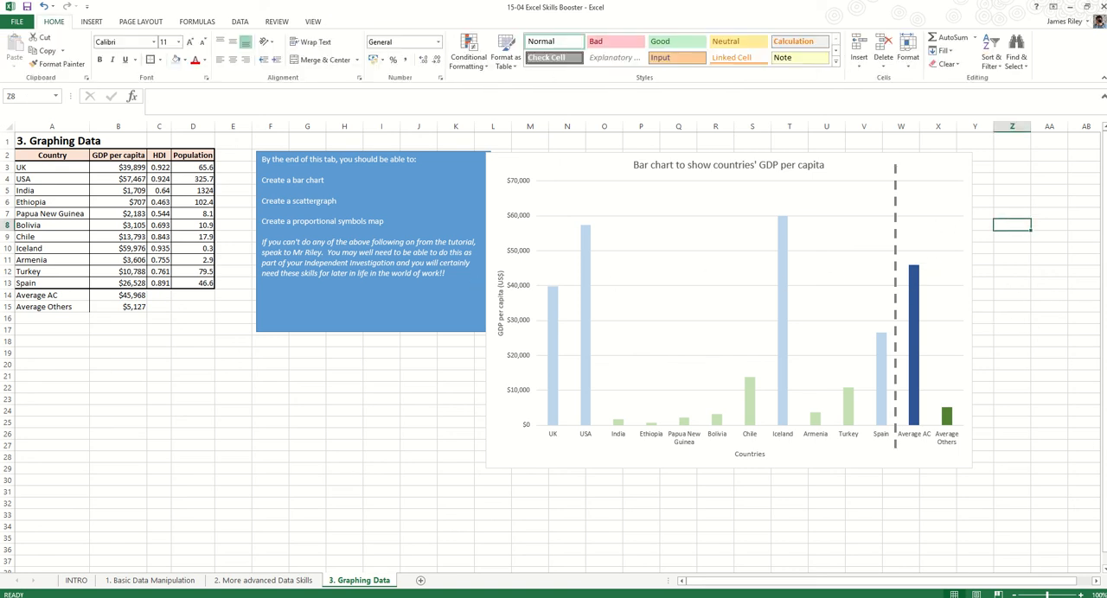
pyautogui.click(895, 228)
pyautogui.click(1054, 270)
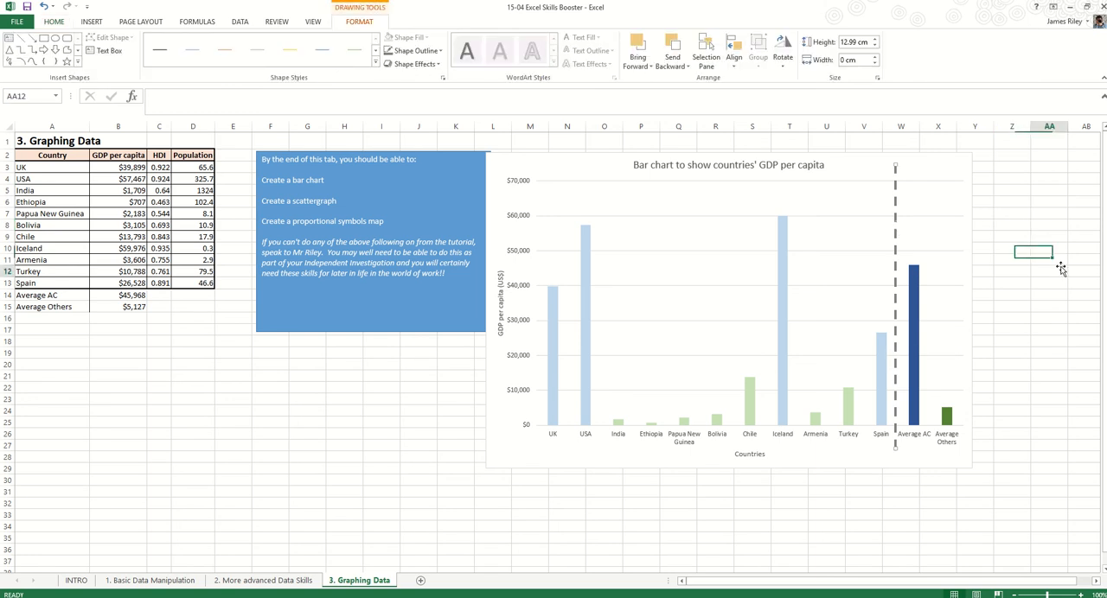
# Draw a horizontal straight line about 17.3 cm long from the top of the Average AC bar to the chart's vertical axis
pyautogui.click(87, 21)
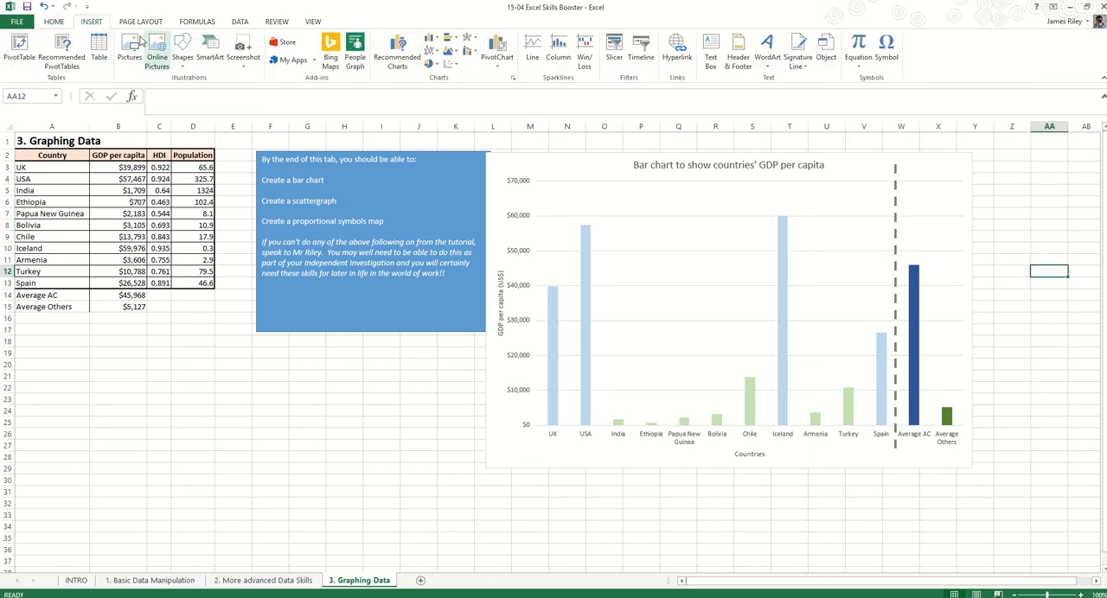
pyautogui.click(191, 63)
pyautogui.click(189, 88)
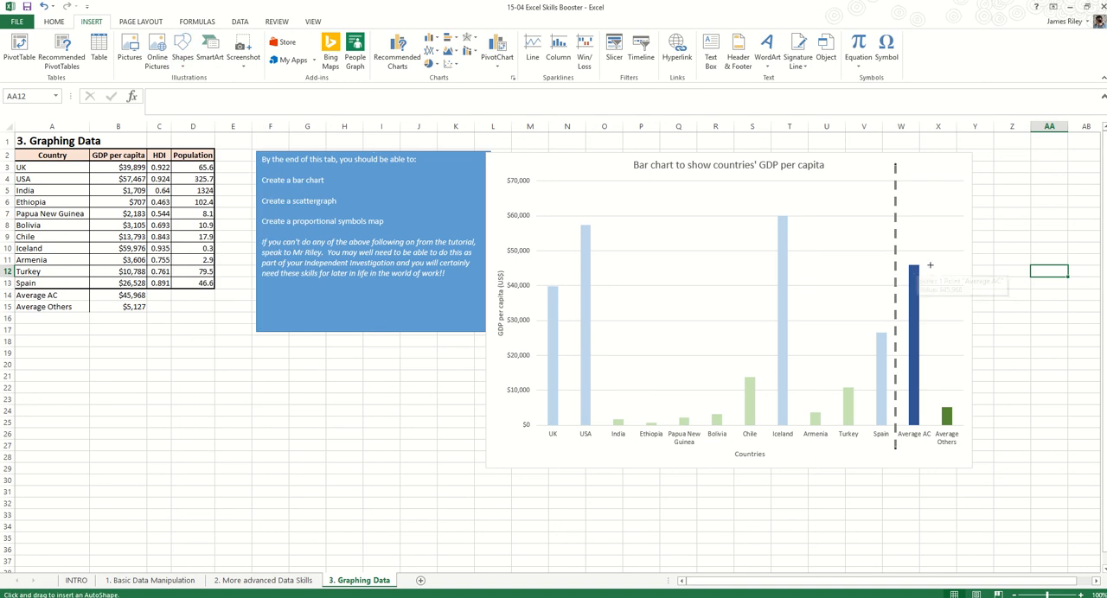
pyautogui.moveTo(918, 265)
pyautogui.mouseDown()
pyautogui.moveTo(611, 252)
pyautogui.moveTo(510, 254)
pyautogui.moveTo(504, 269)
pyautogui.moveTo(538, 266)
pyautogui.mouseUp()
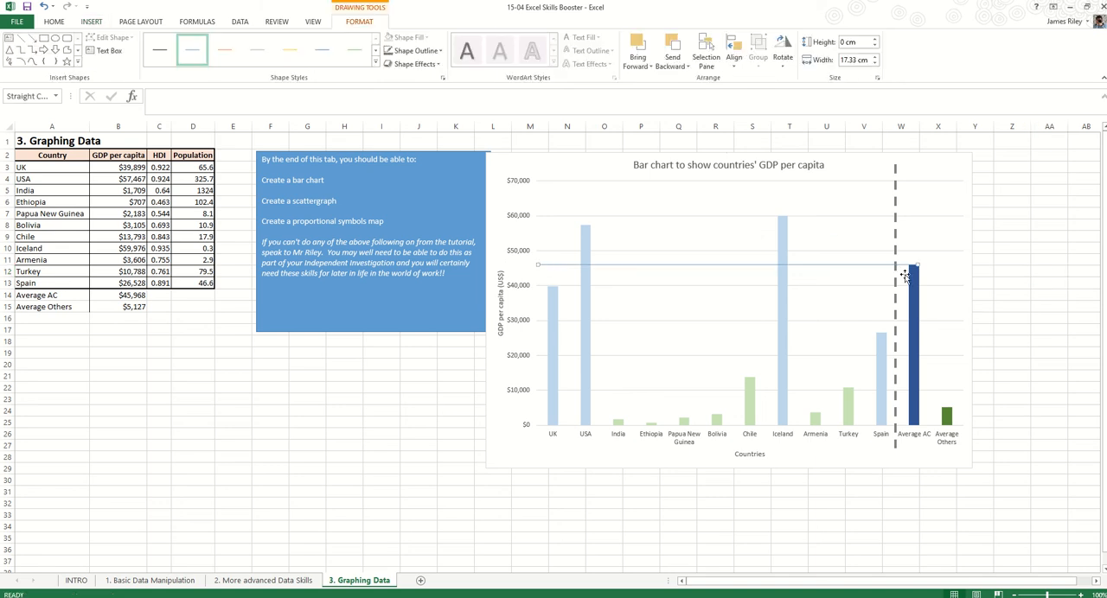
pyautogui.click(1022, 174)
# Add a text box reading "Average AC value" and place it just above the horizontal line, beside the dashed divider
pyautogui.click(90, 20)
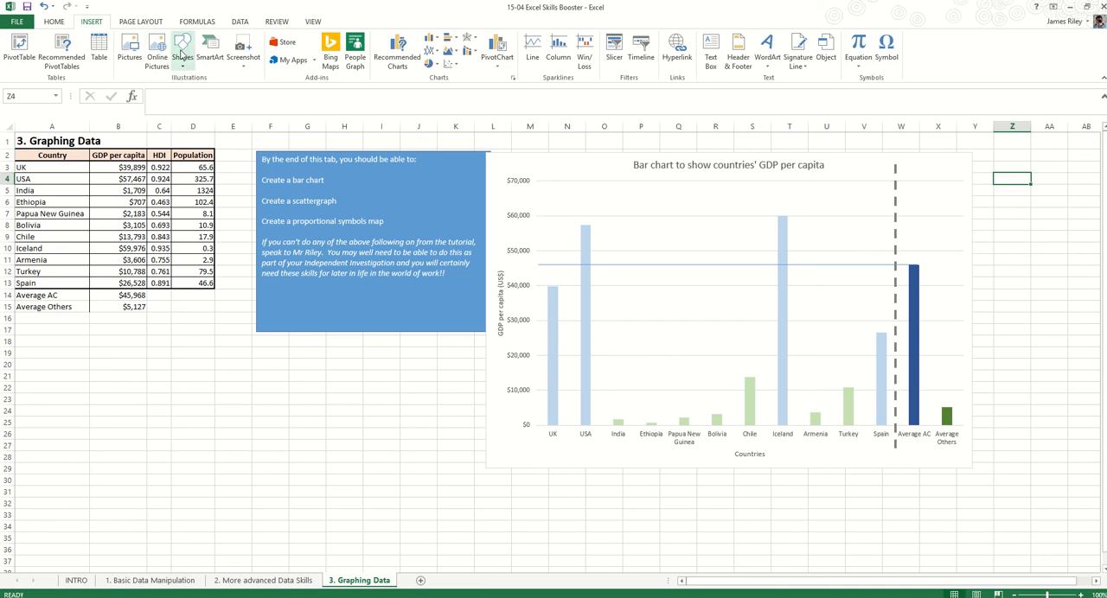
pyautogui.click(710, 52)
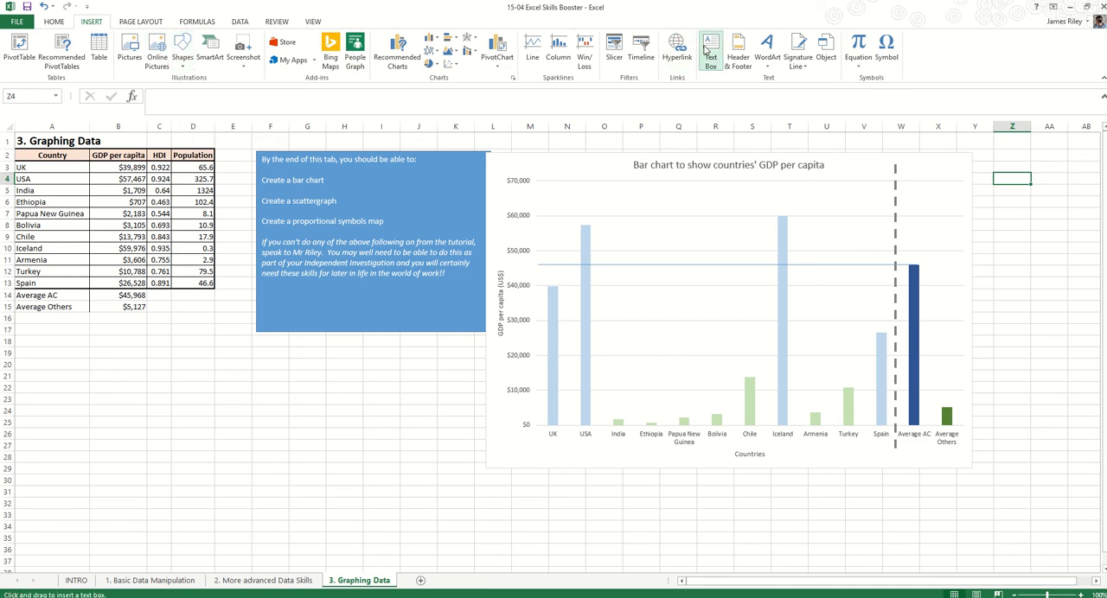
pyautogui.click(839, 257)
pyautogui.write('A')
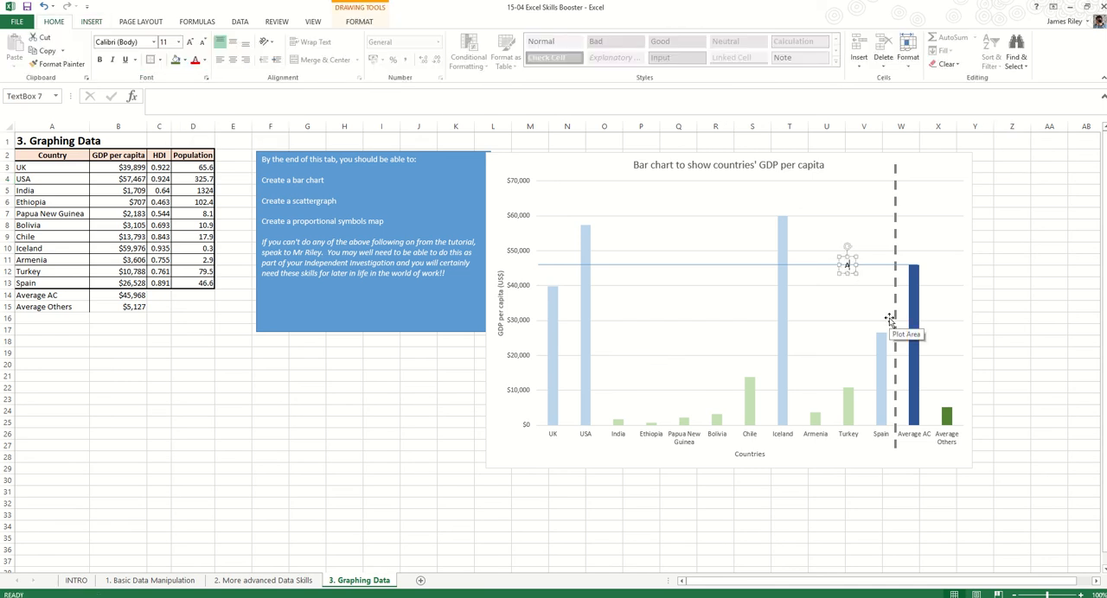
pyautogui.write('verage AV')
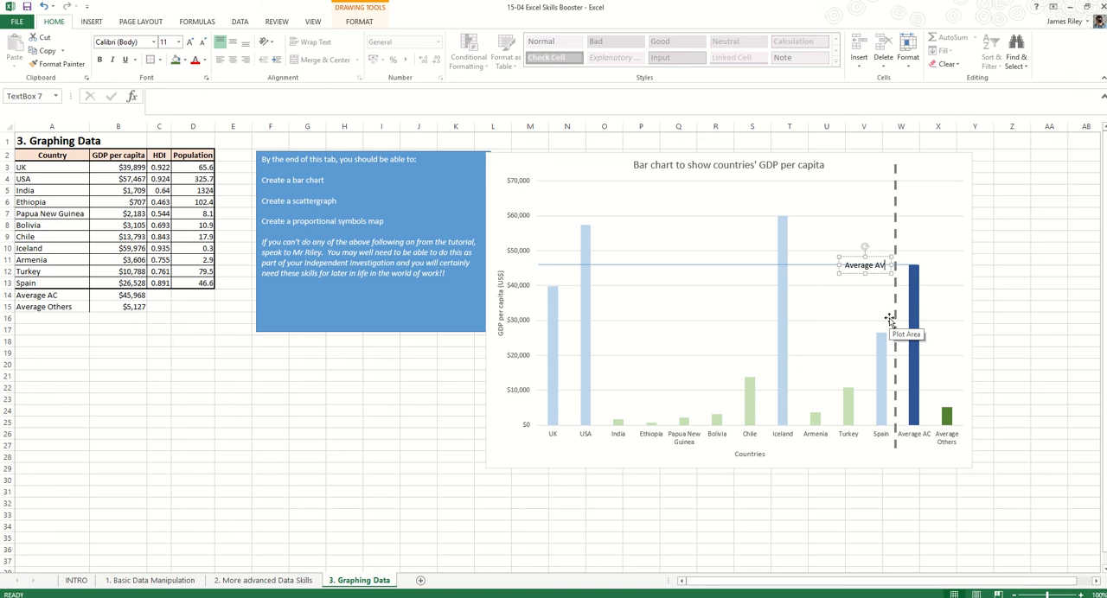
pyautogui.press('BackSpace')
pyautogui.write('C value')
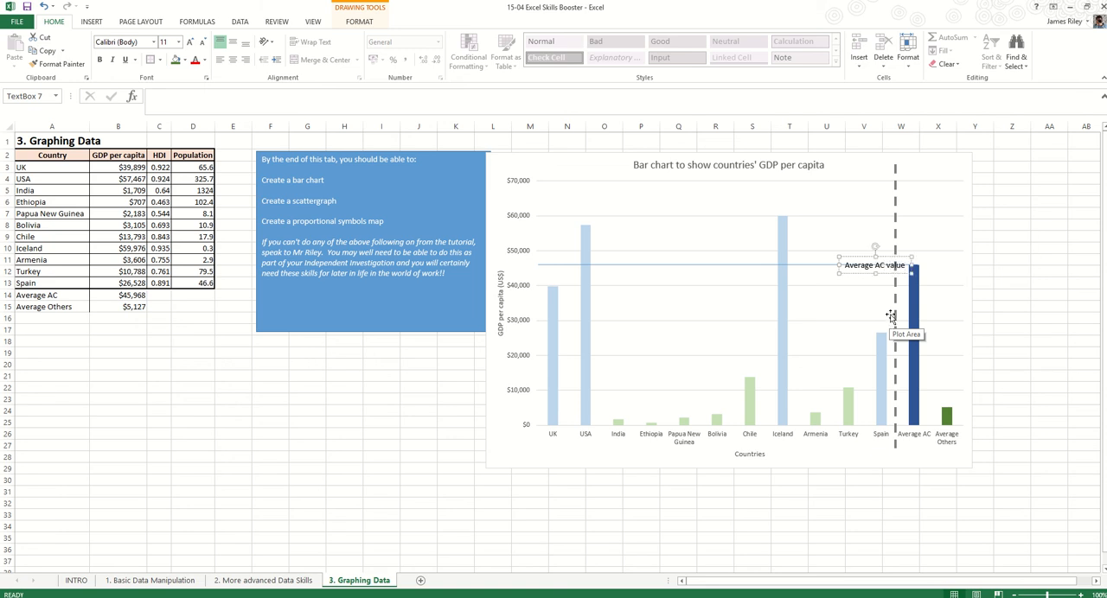
pyautogui.moveTo(886, 258); pyautogui.dragTo(872, 250)
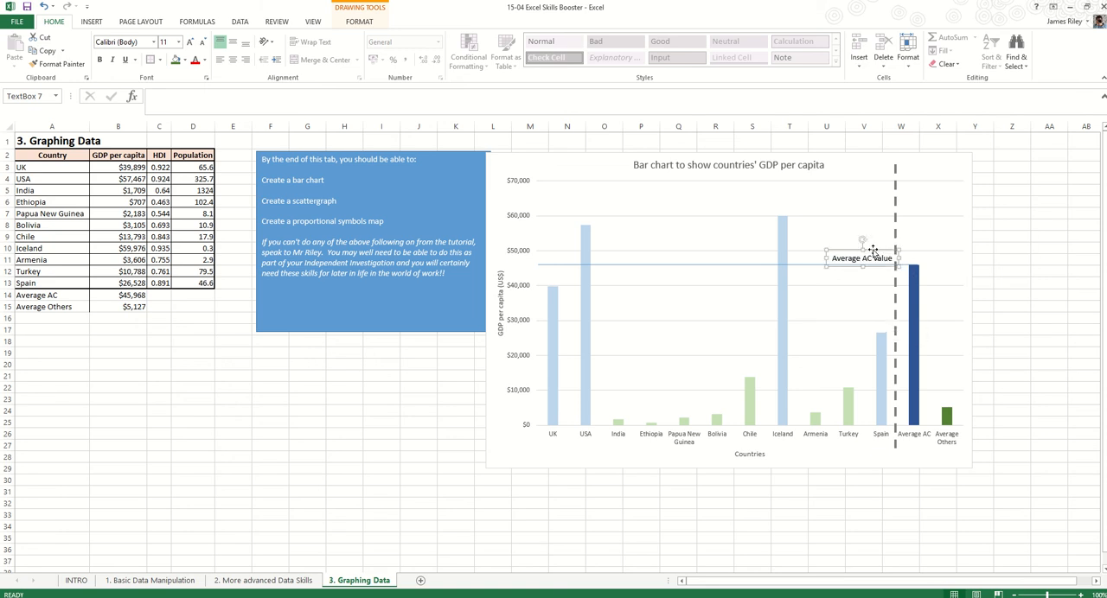
# Colour all the text of the "Average AC value" label dark blue to match the Average AC bar
pyautogui.tripleClick(872, 261)
pyautogui.doubleClick(868, 259)
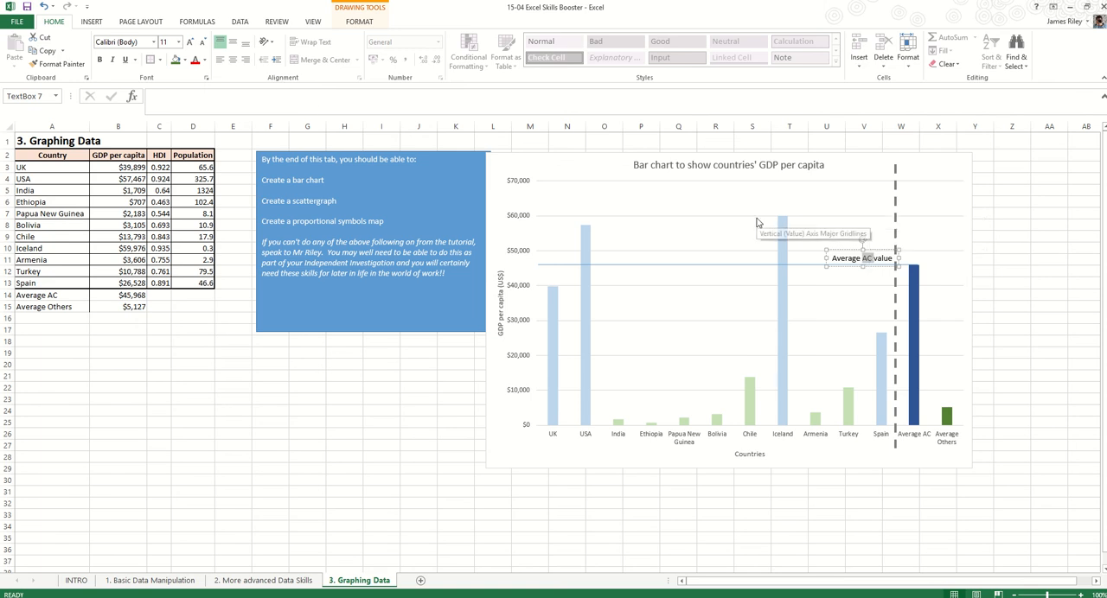
pyautogui.hotkey('ctrl', 'a')
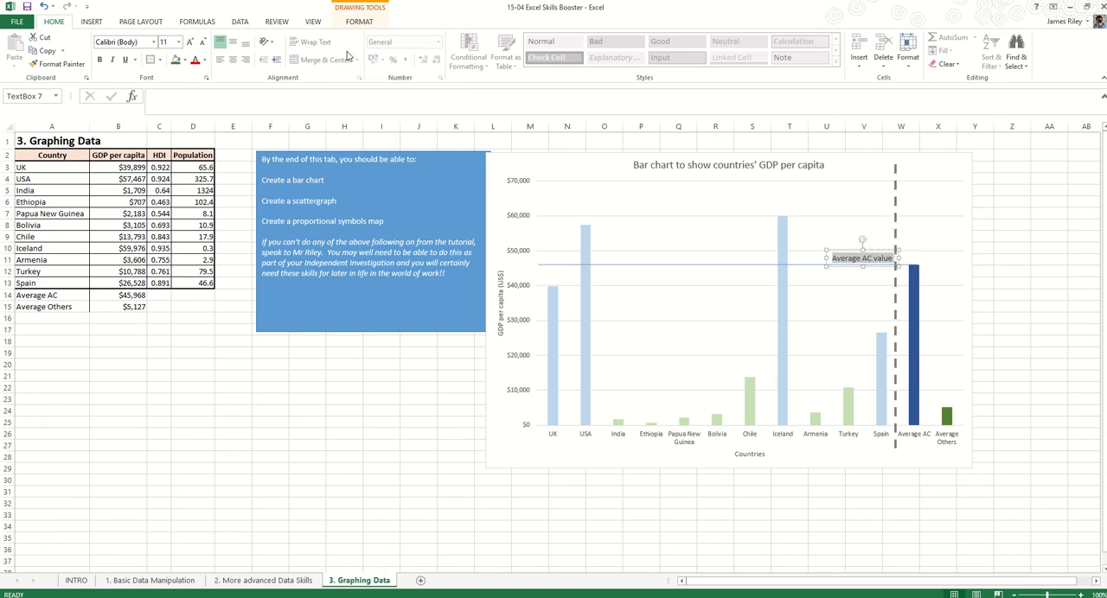
pyautogui.click(184, 60)
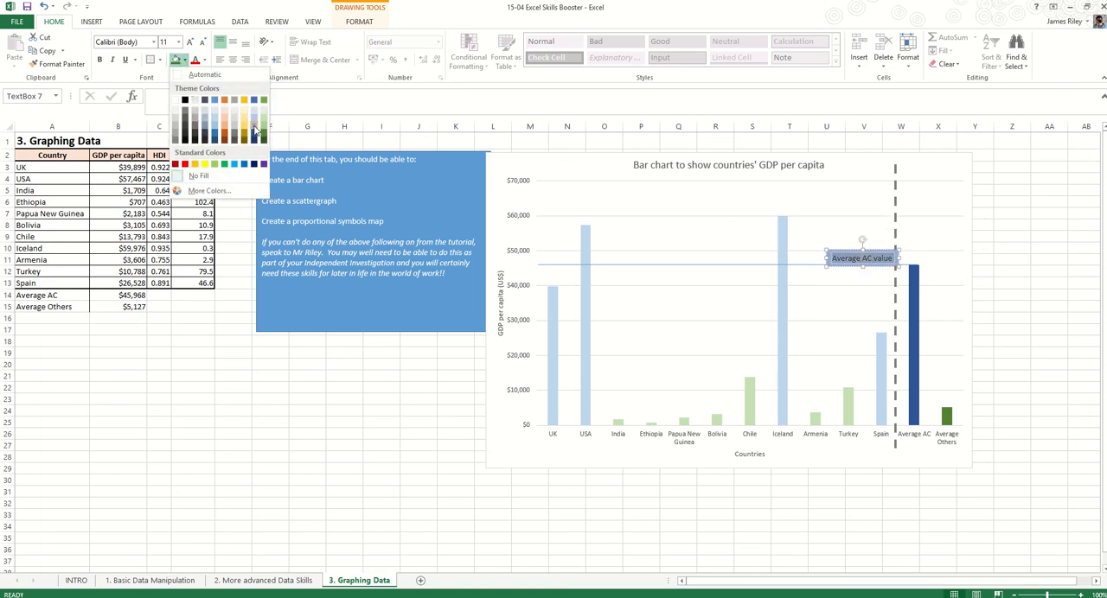
pyautogui.click(205, 60)
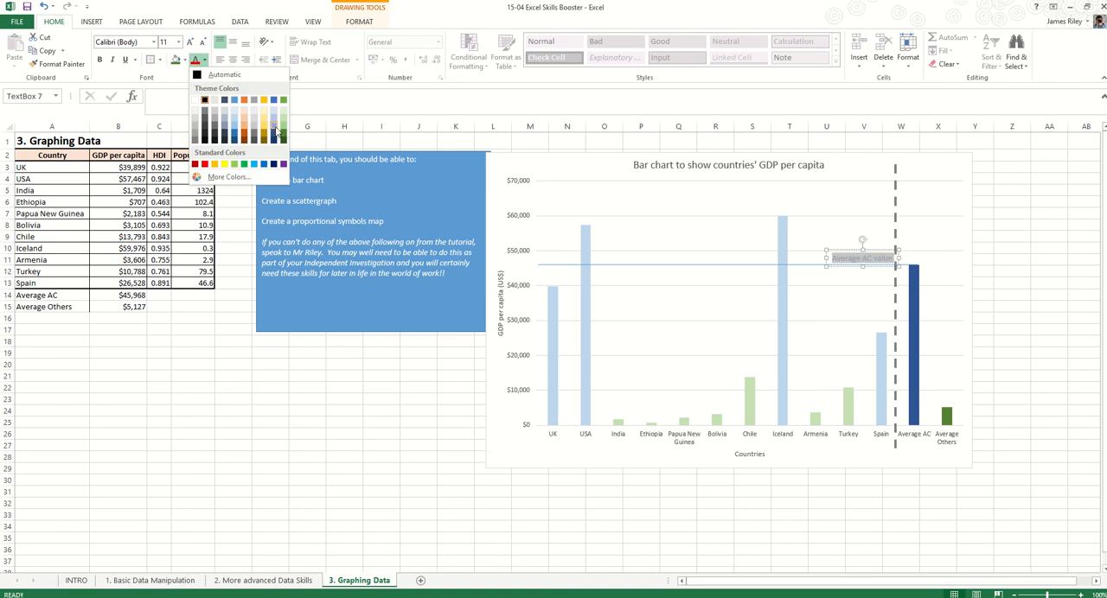
pyautogui.click(276, 139)
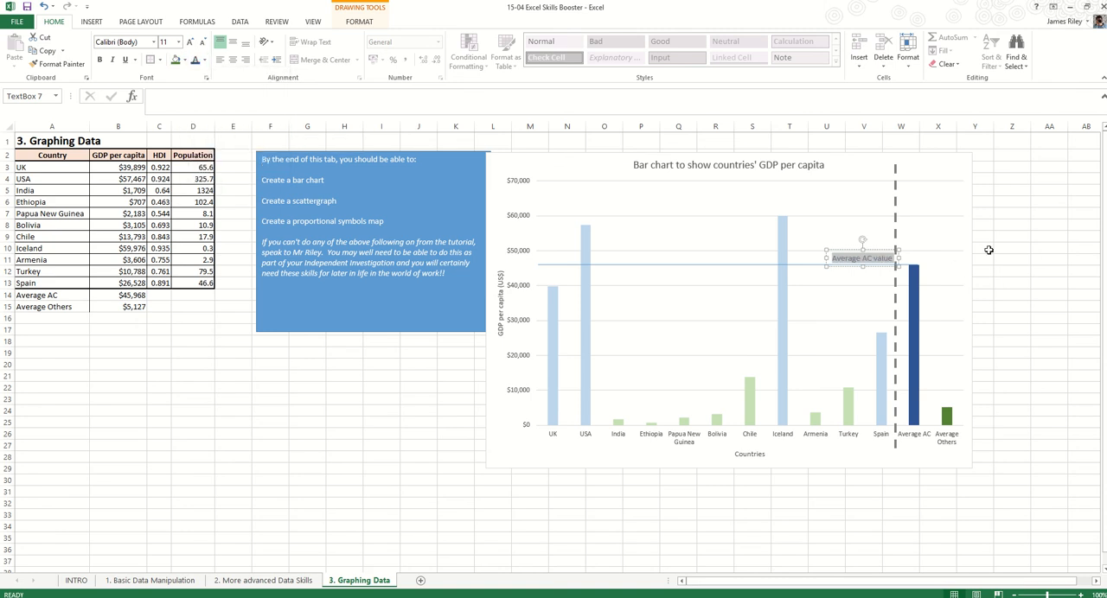
pyautogui.click(1034, 236)
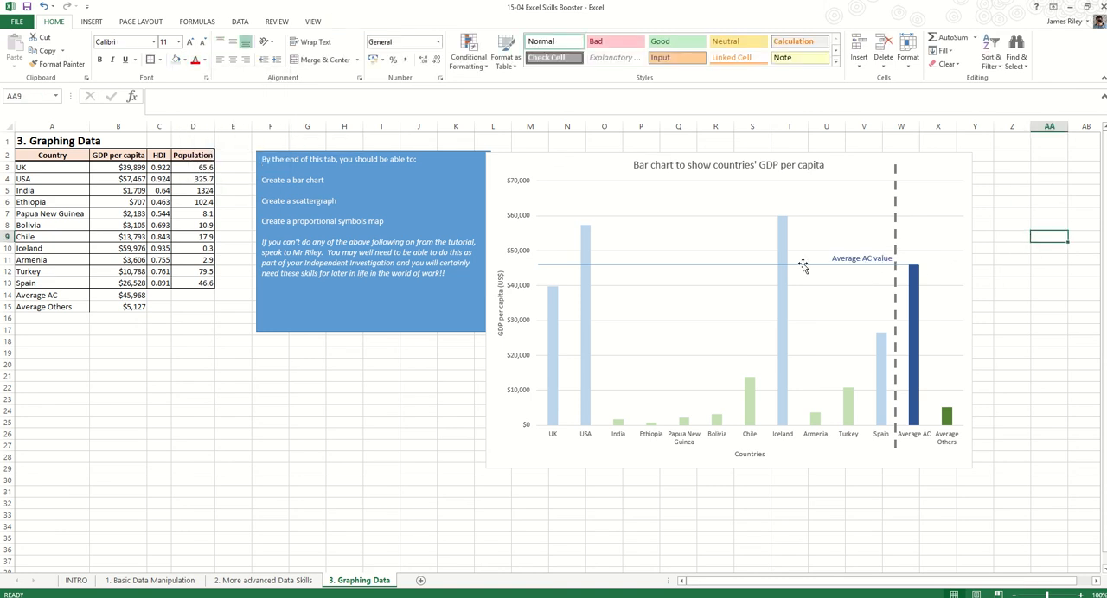
# Change the horizontal average line's outline to a dashed style and deselect it
pyautogui.click(718, 265)
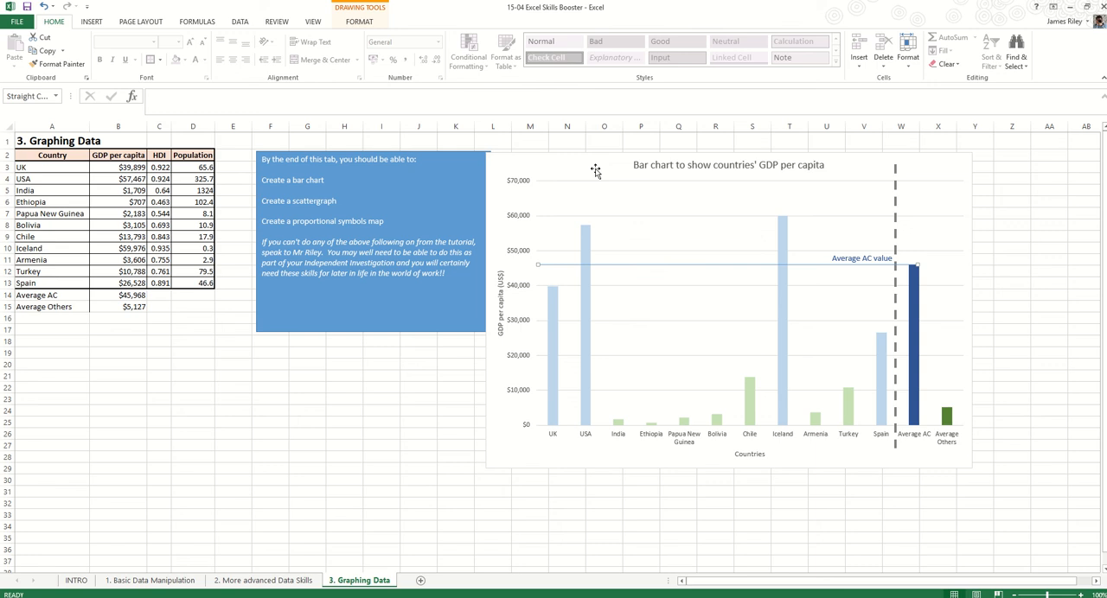
pyautogui.click(353, 24)
pyautogui.click(416, 65)
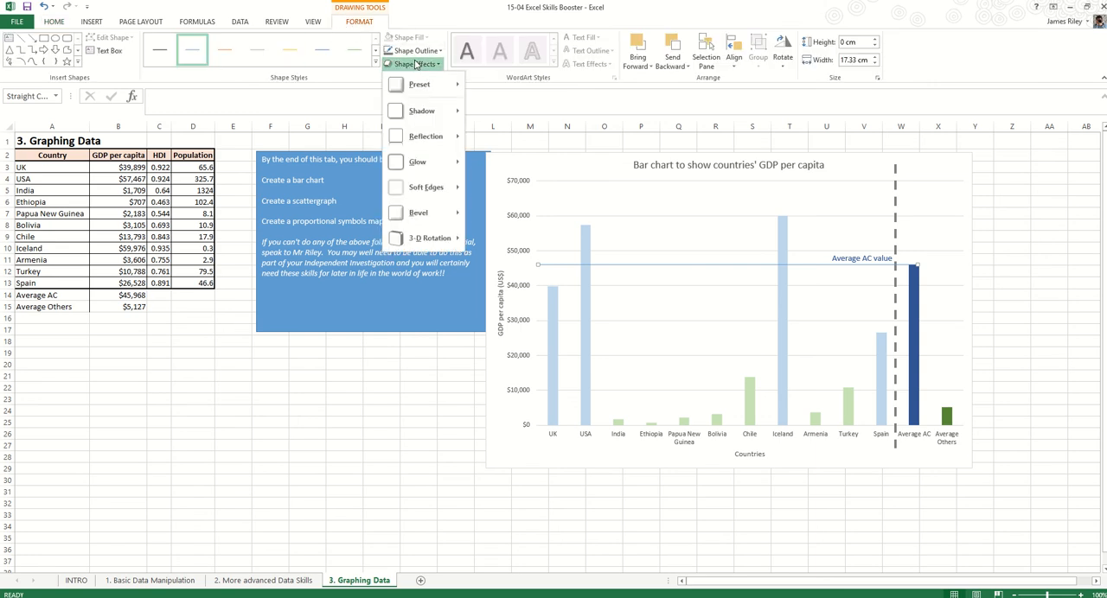
pyautogui.click(416, 50)
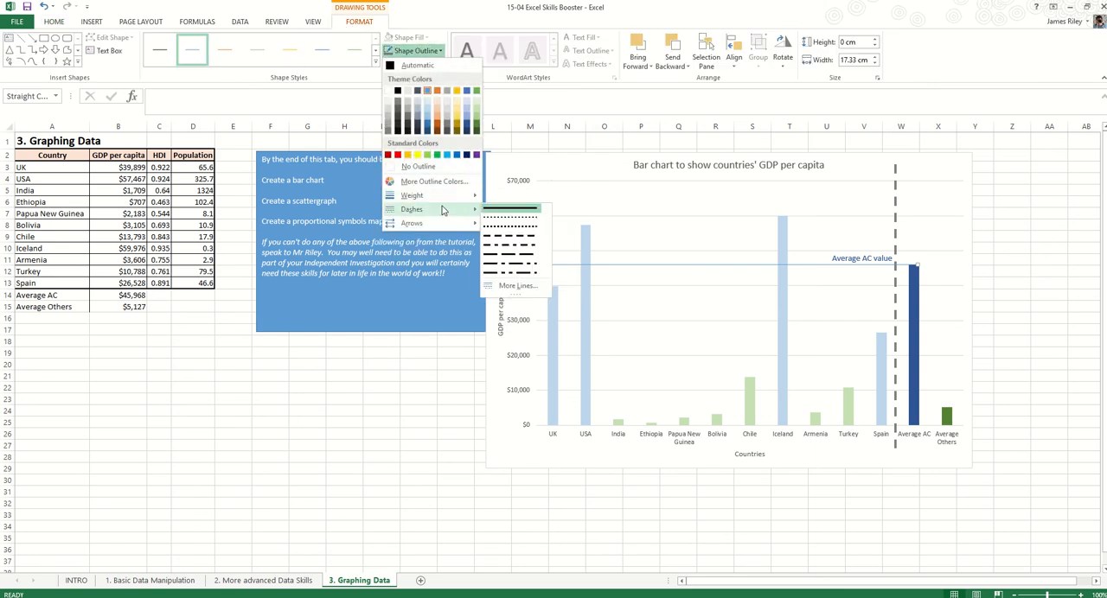
pyautogui.moveTo(444, 209)
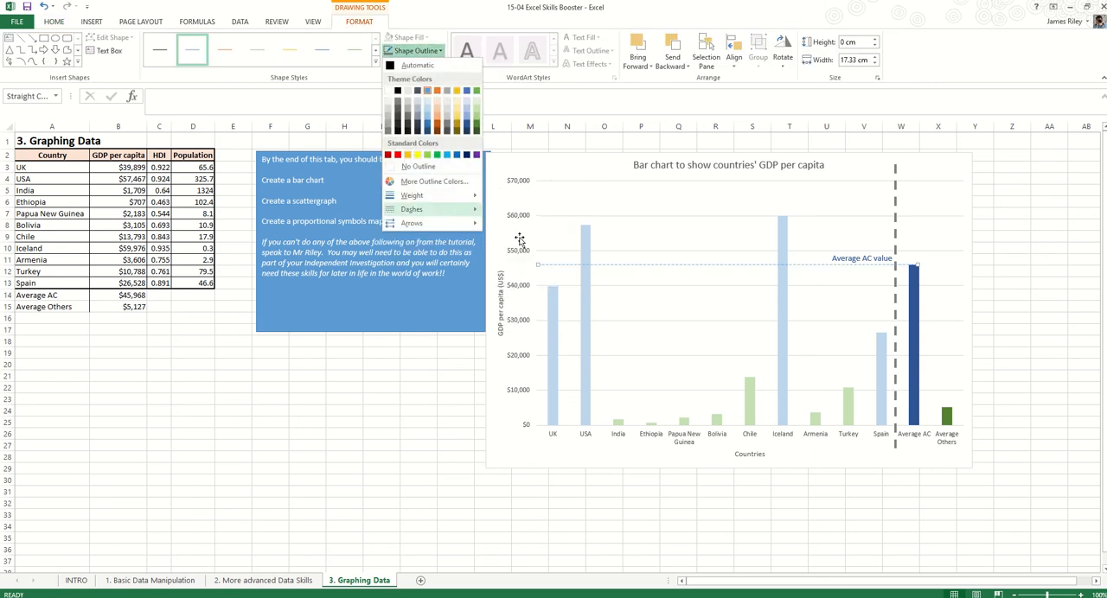
pyautogui.click(517, 238)
pyautogui.click(1081, 249)
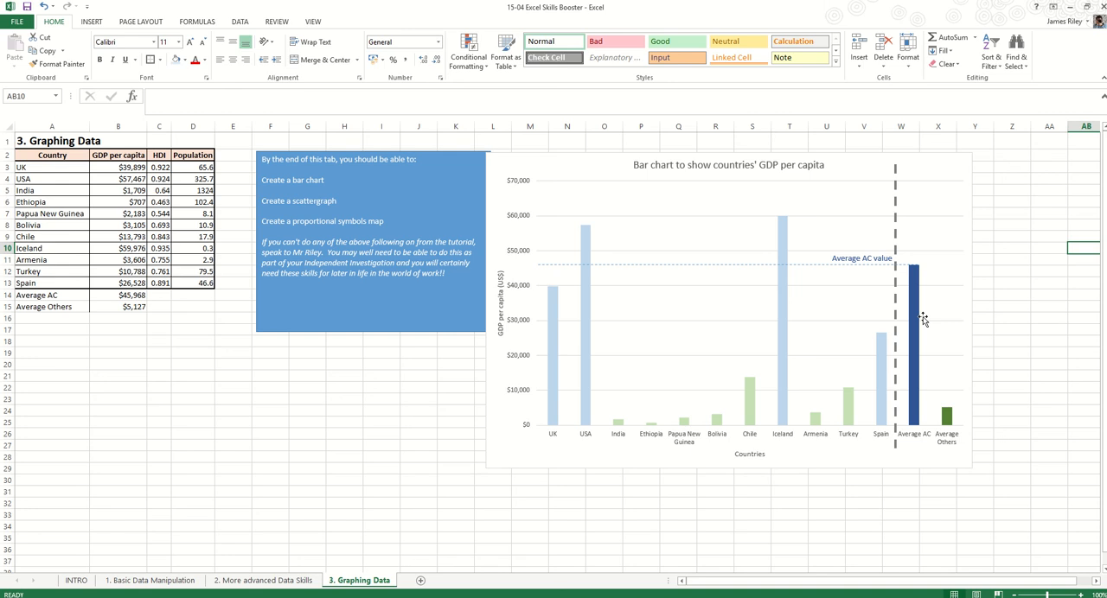
pyautogui.click(584, 360)
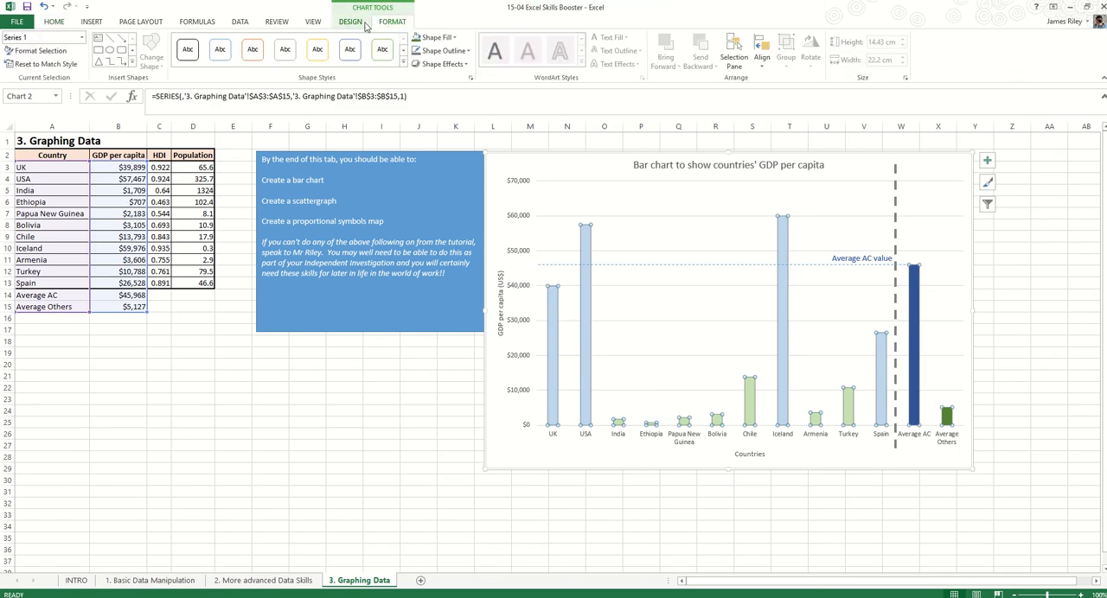
pyautogui.click(362, 24)
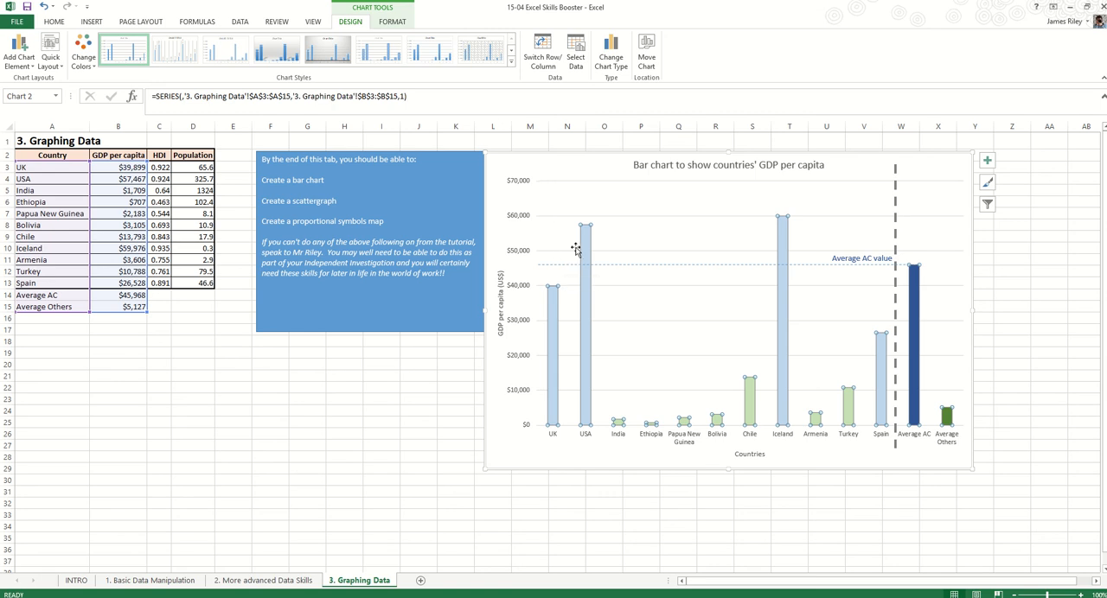
pyautogui.click(1044, 283)
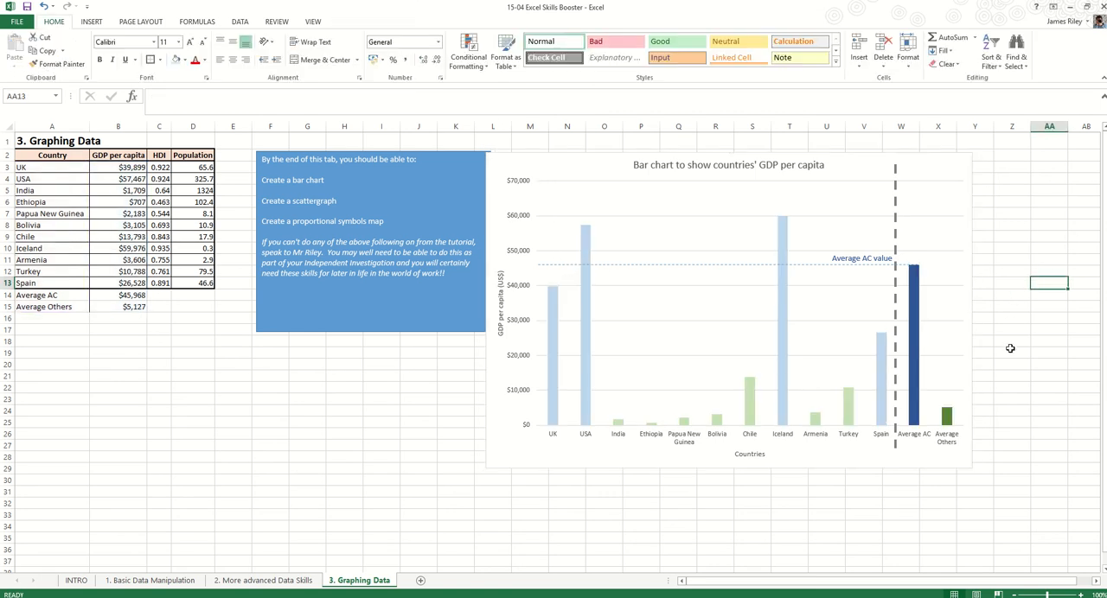